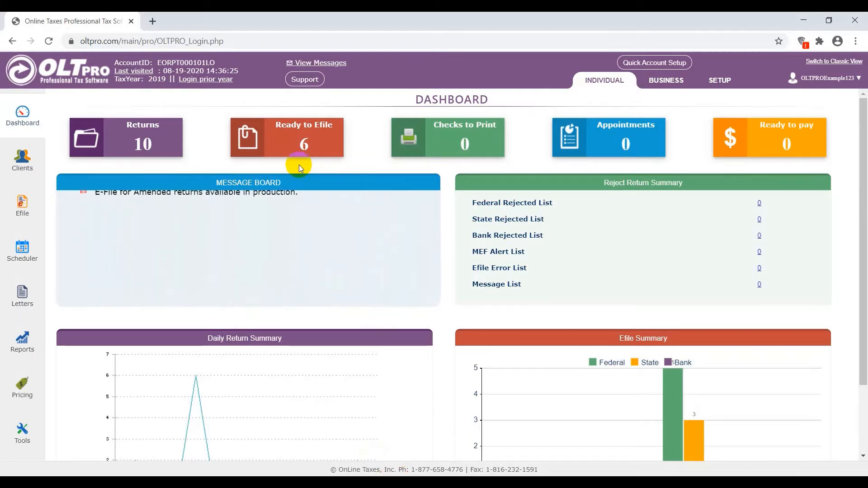
# - Log in to the prior year site for tax year 2018
pyautogui.click(203, 80)
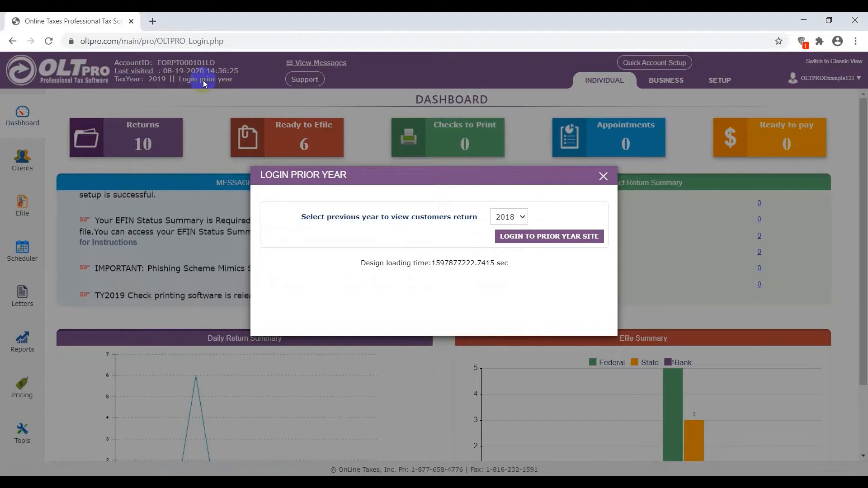
pyautogui.click(523, 218)
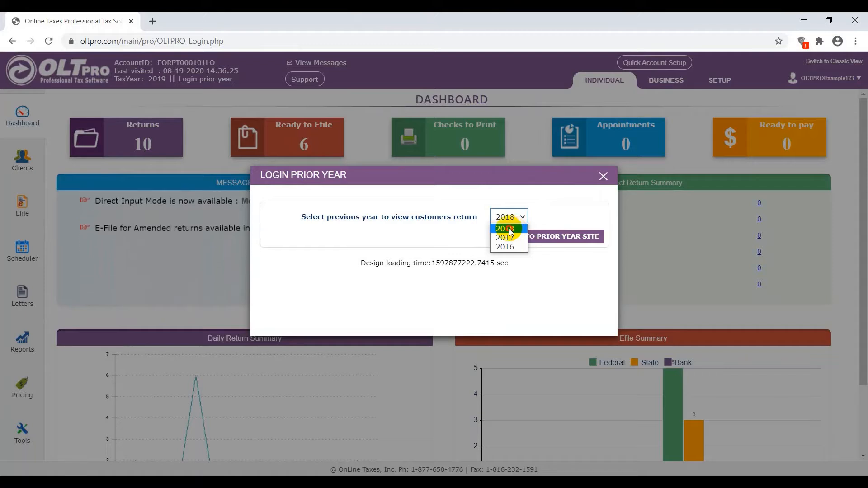
pyautogui.click(509, 228)
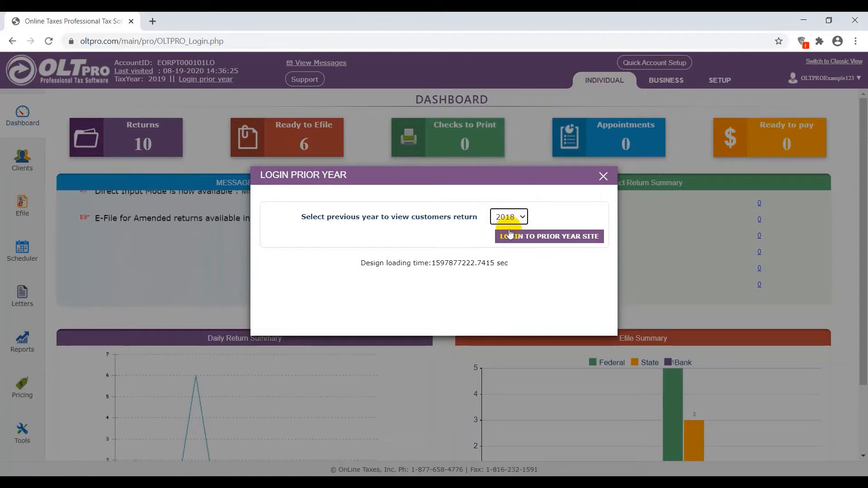
pyautogui.click(535, 240)
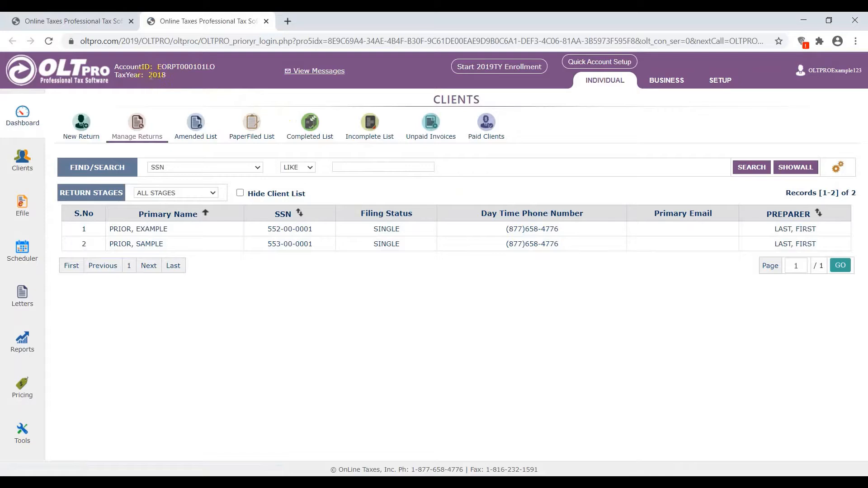
# - Compare the tax year shown on the prior-year site with the one on the current-year dashboard
pyautogui.moveTo(149, 75); pyautogui.dragTo(165, 77)
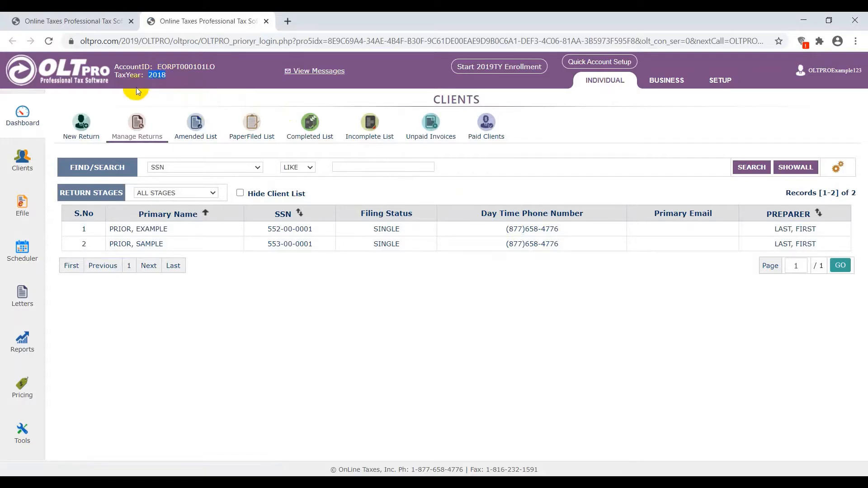
pyautogui.click(64, 20)
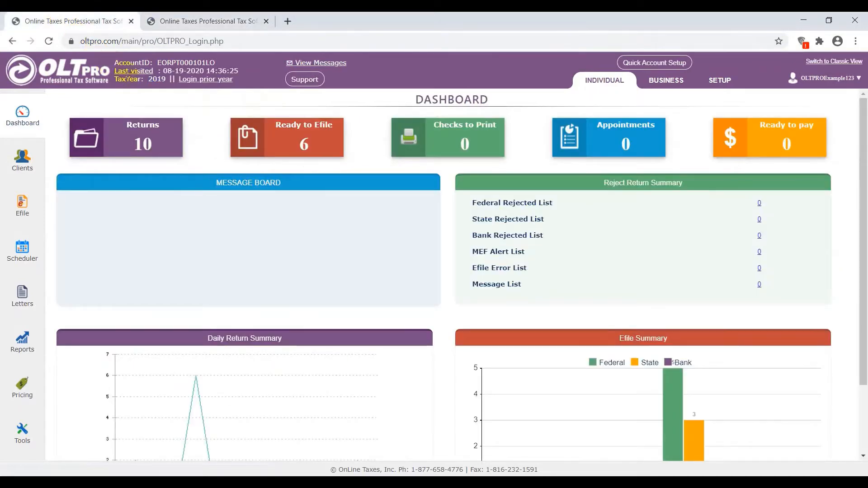
pyautogui.moveTo(148, 79); pyautogui.dragTo(166, 79)
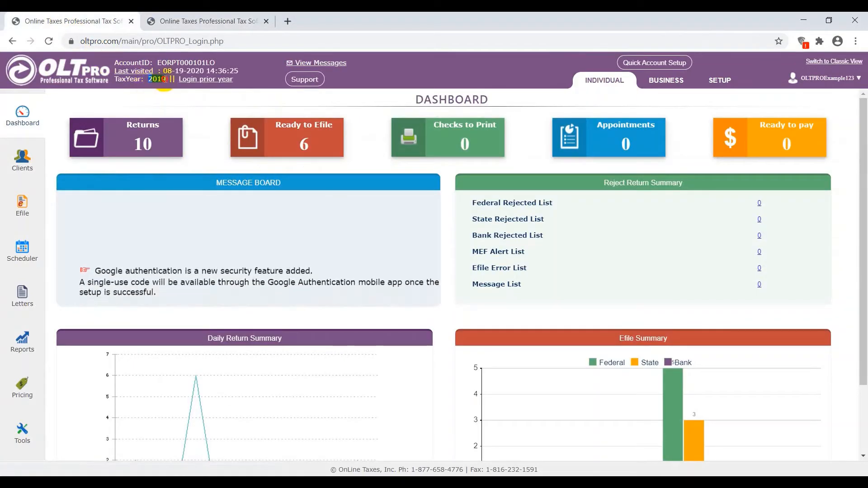
pyautogui.click(196, 21)
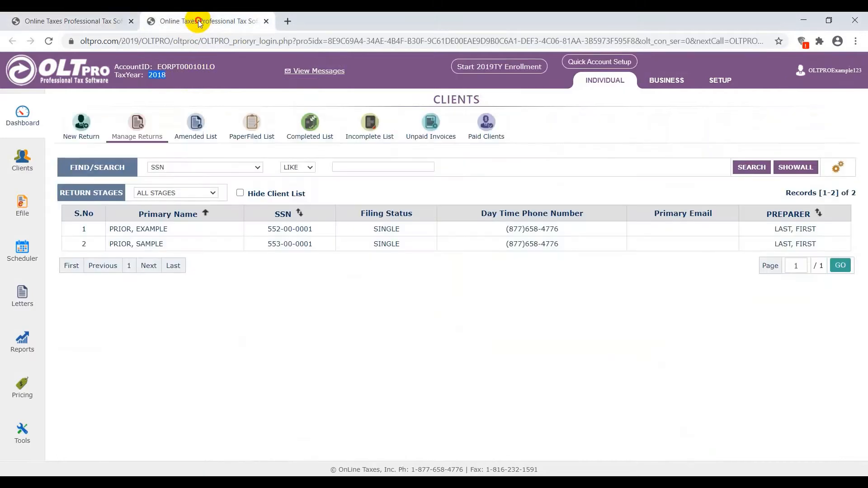
pyautogui.click(88, 21)
pyautogui.click(205, 21)
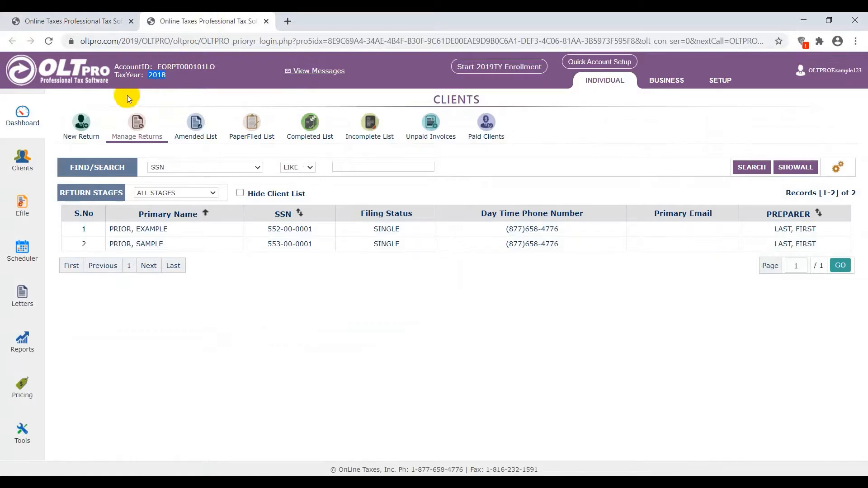
pyautogui.click(85, 136)
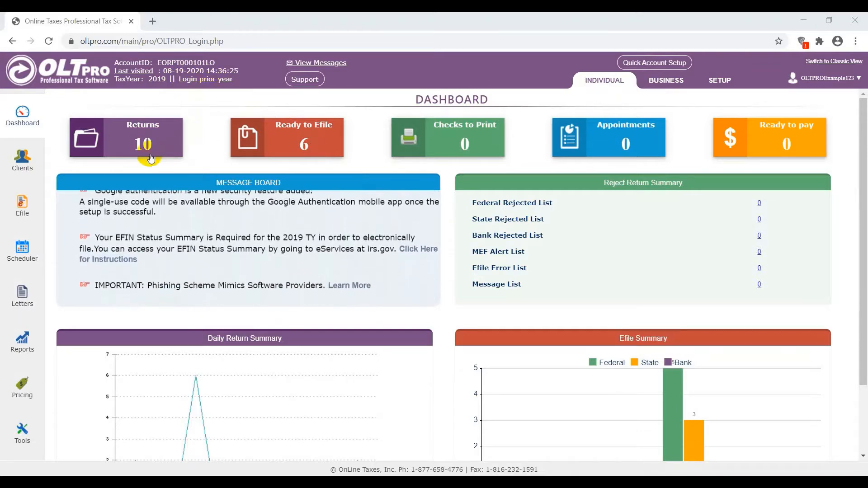
# - Start a new prior year client return for tax year 2018
pyautogui.click(24, 162)
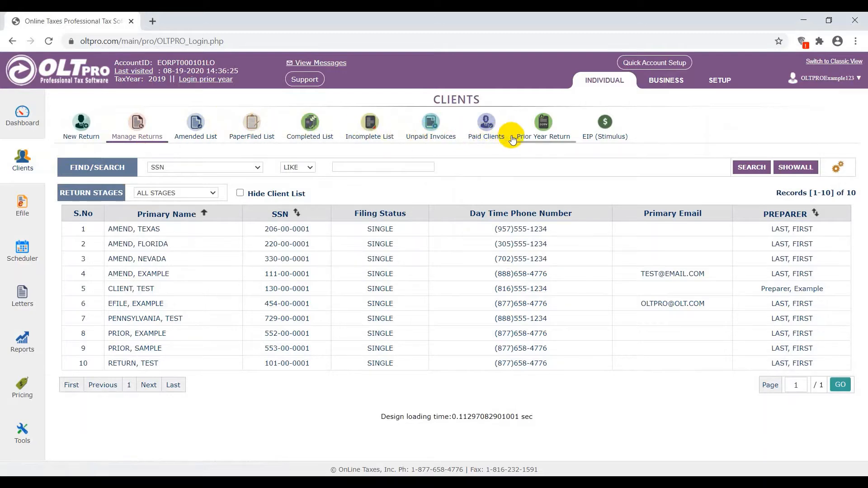
pyautogui.click(544, 125)
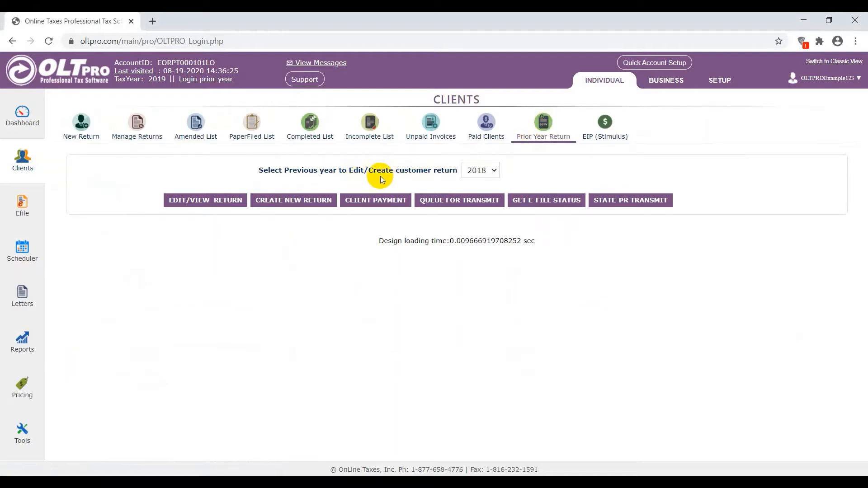
pyautogui.click(494, 174)
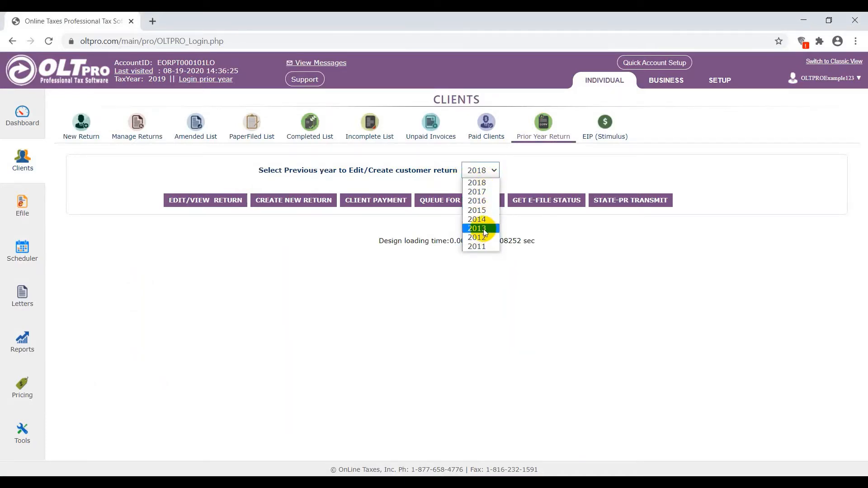
pyautogui.click(492, 186)
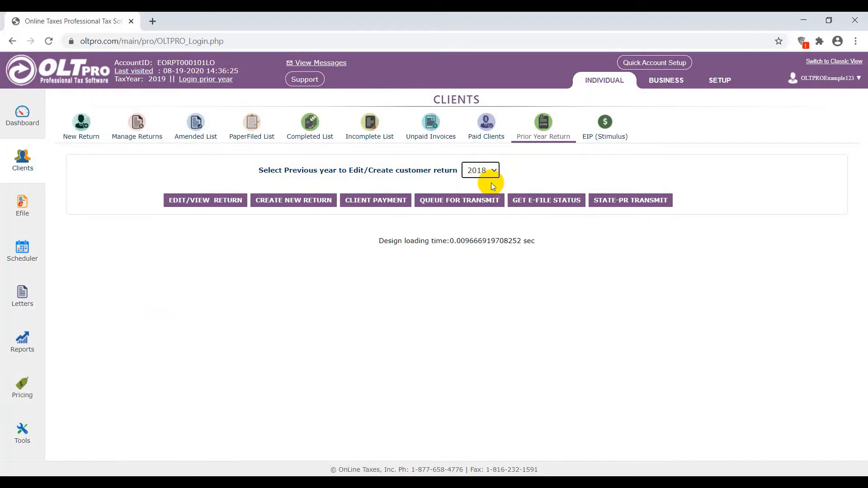
pyautogui.click(286, 202)
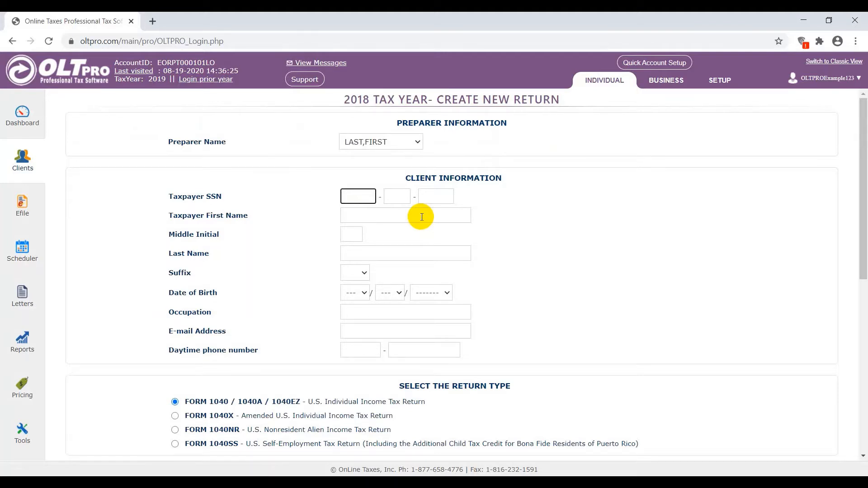
# - Enter the taxpayer's SSN, first name and last name in the client information
pyautogui.write('407-00-0001')
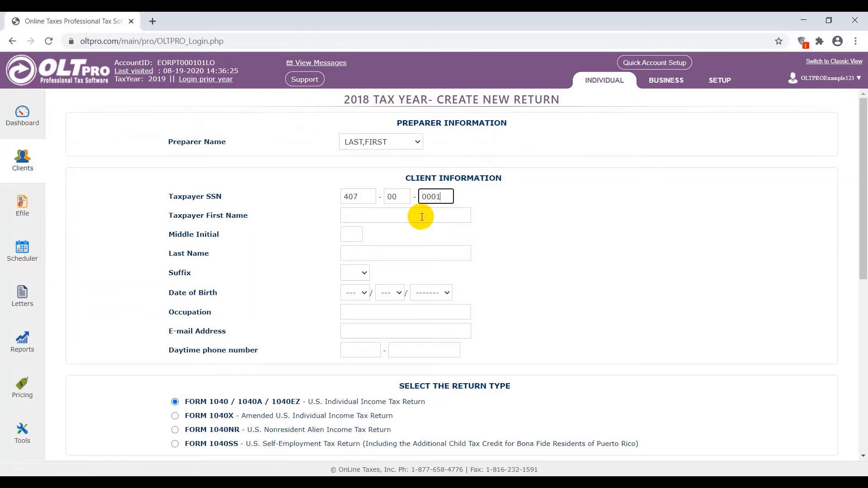
pyautogui.click(422, 217)
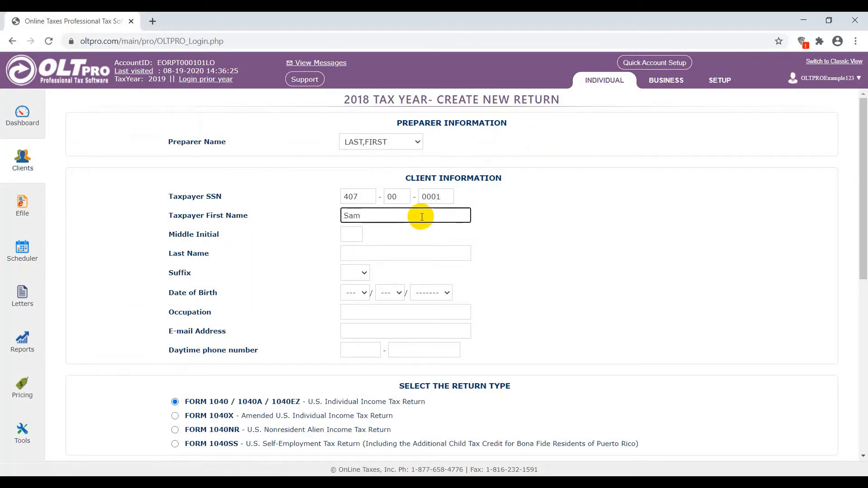
pyautogui.write('ple')
pyautogui.press('Tab')
pyautogui.press('Tab')
pyautogui.write('Example')
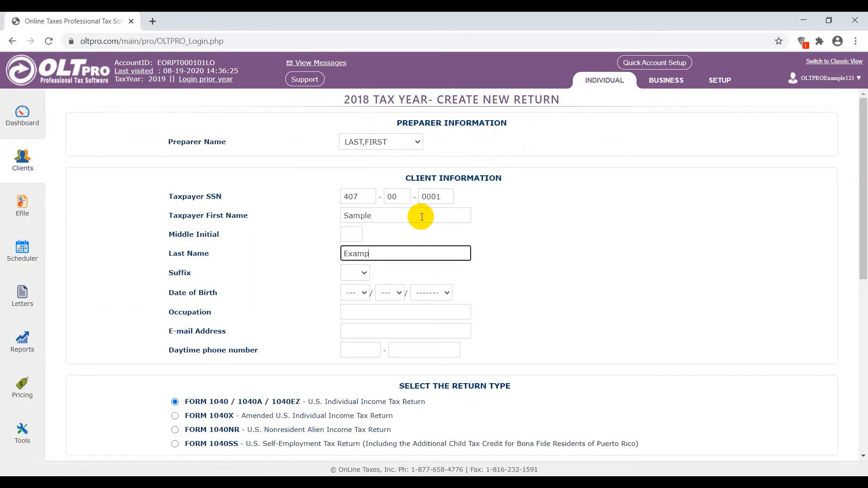
# - Fill in the taxpayer's date of birth and set the occupation to Worker
pyautogui.press('Tab')
pyautogui.press('Tab')
pyautogui.write('01')
pyautogui.press('Tab')
pyautogui.write('01')
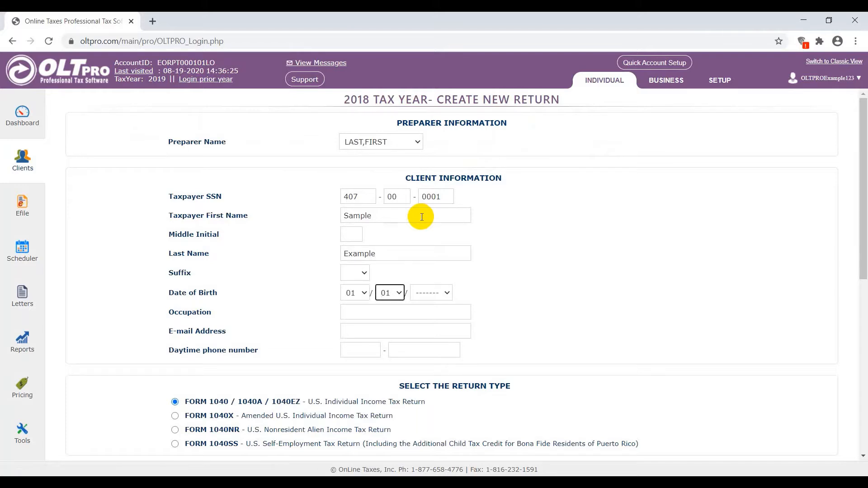
pyautogui.press('Tab')
pyautogui.write('1990')
pyautogui.press('Tab')
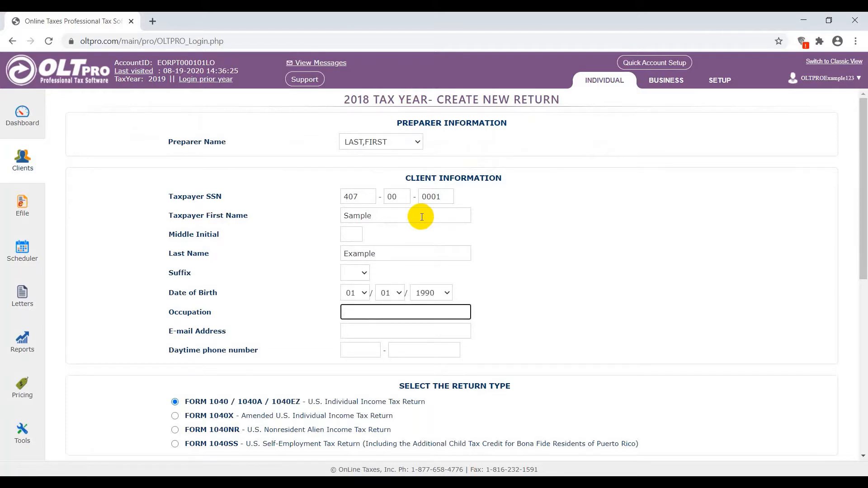
pyautogui.write('Worker')
pyautogui.press('Tab')
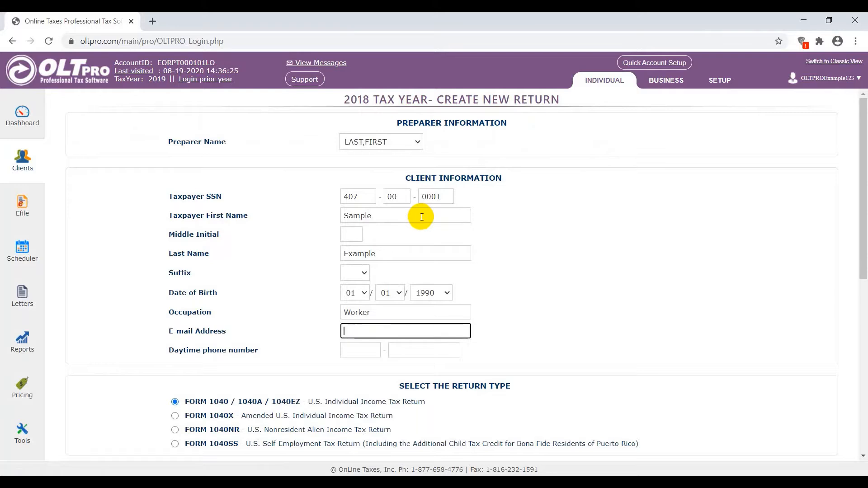
# - Fill in the taxpayer's e-mail address and daytime phone number
pyautogui.write('test@email.com')
pyautogui.press('Tab')
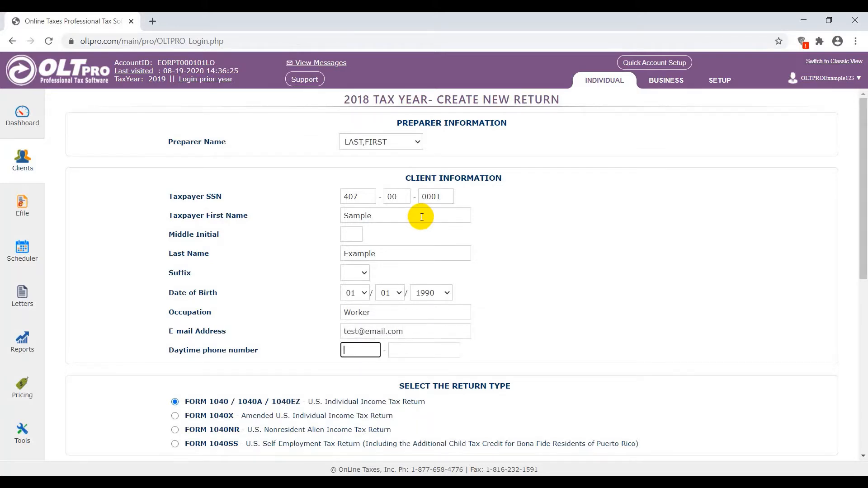
pyautogui.press('Tab')
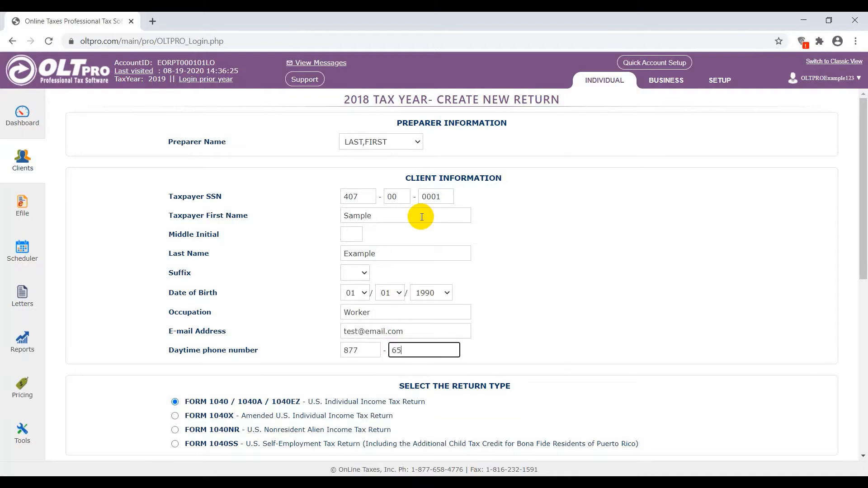
# - Enter the taxpayer's street address and city in the address information
pyautogui.scroll(-8, 256, 379)
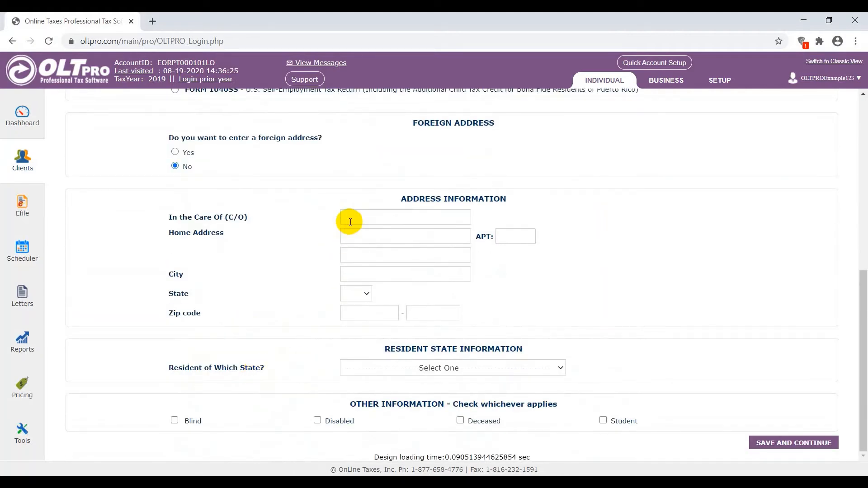
pyautogui.click(348, 237)
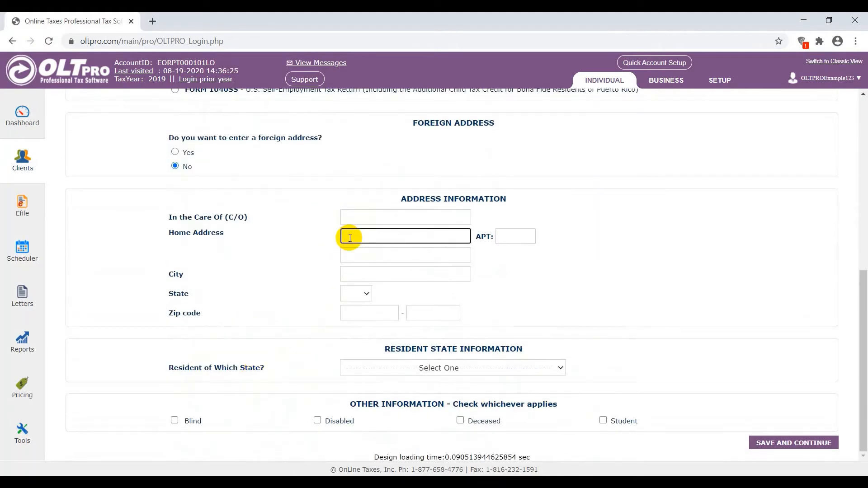
pyautogui.click(420, 276)
pyautogui.write('S')
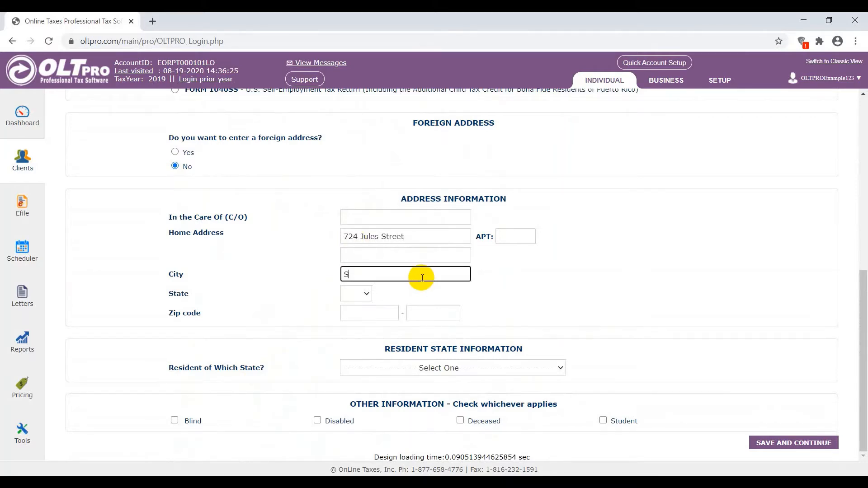
pyautogui.write('aint Joseph')
# - Set the address state to MO, enter the ZIP code, and save the new return's details to continue
pyautogui.press('Tab')
pyautogui.write('mo')
pyautogui.press('Tab')
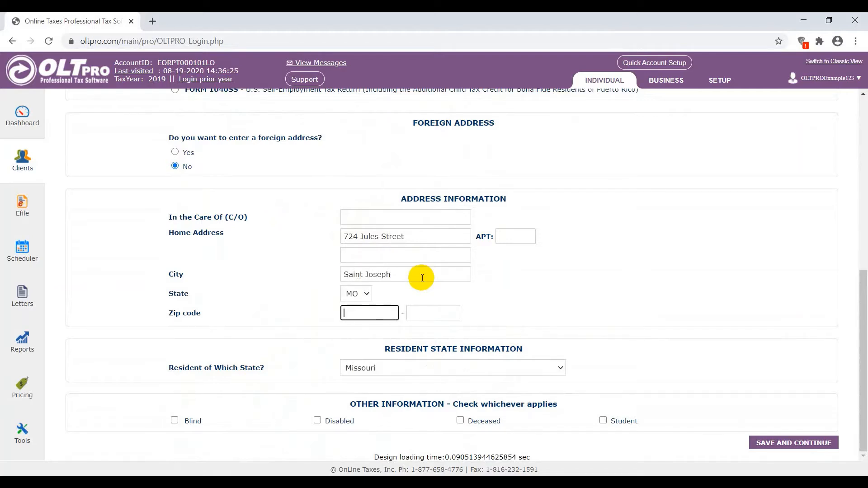
pyautogui.write('64501')
pyautogui.press('Tab')
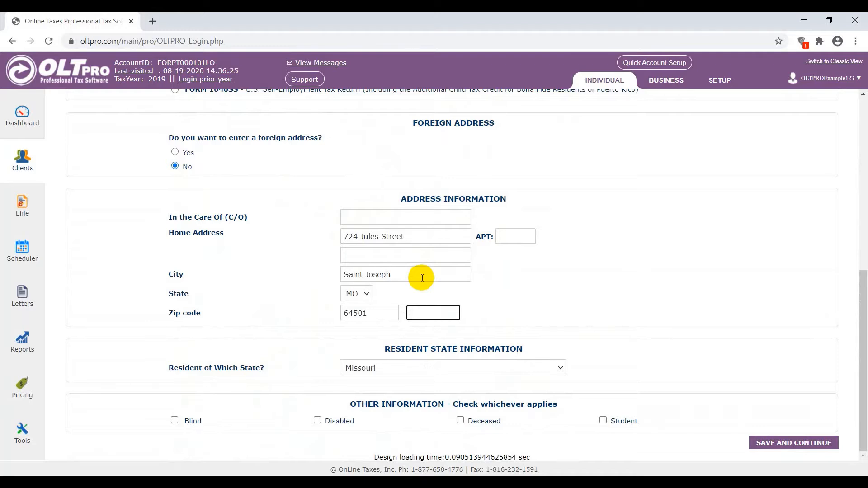
pyautogui.click(613, 313)
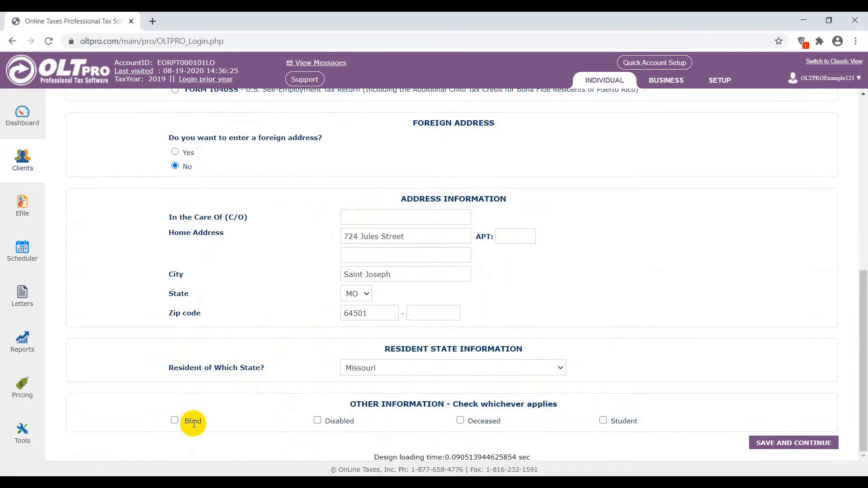
pyautogui.click(769, 447)
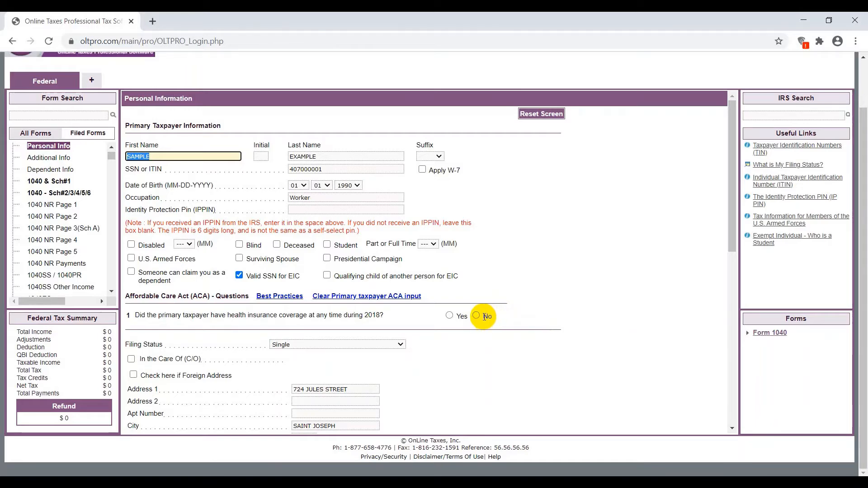
# - Report health coverage for all months of 2018 without Marketplace coverage, and save the personal information with BUCHANAN as the Missouri county
pyautogui.click(460, 315)
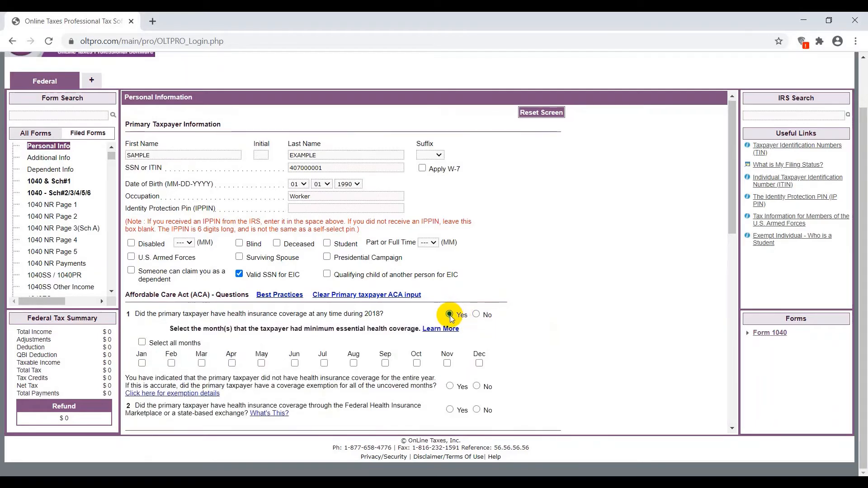
pyautogui.scroll(-3, 170, 242)
pyautogui.click(141, 235)
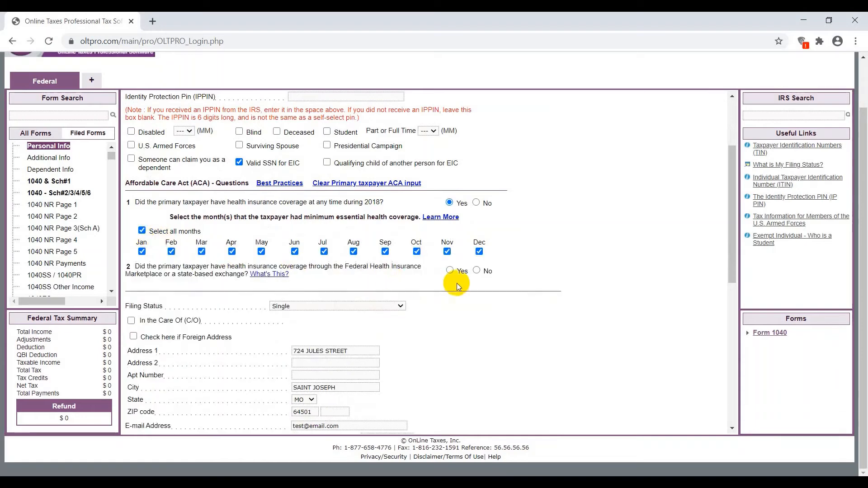
pyautogui.click(480, 272)
pyautogui.scroll(-10, 499, 284)
pyautogui.click(535, 423)
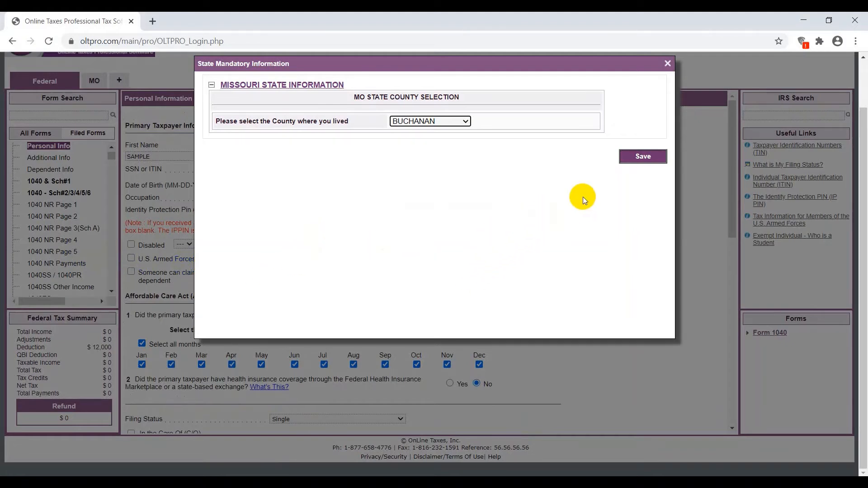
pyautogui.click(643, 156)
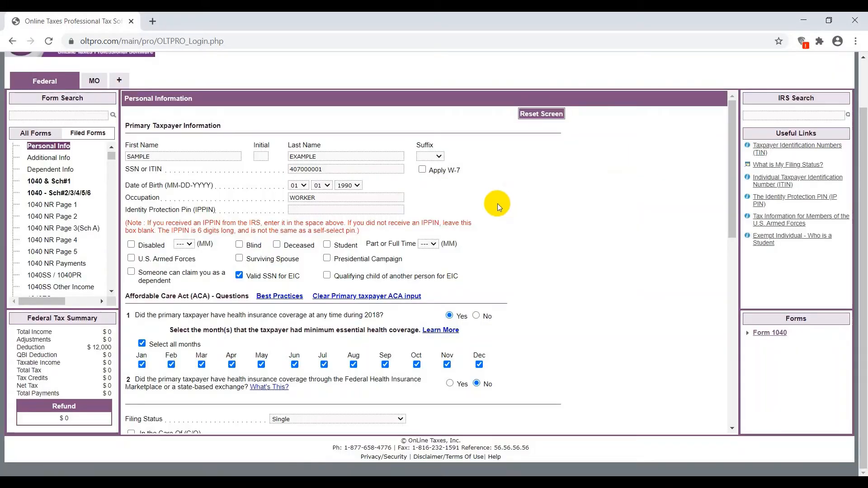
# - Add a new W-2 for the primary taxpayer and enter the employer identification number to fill in the employer's details
pyautogui.scroll(-5, 77, 212)
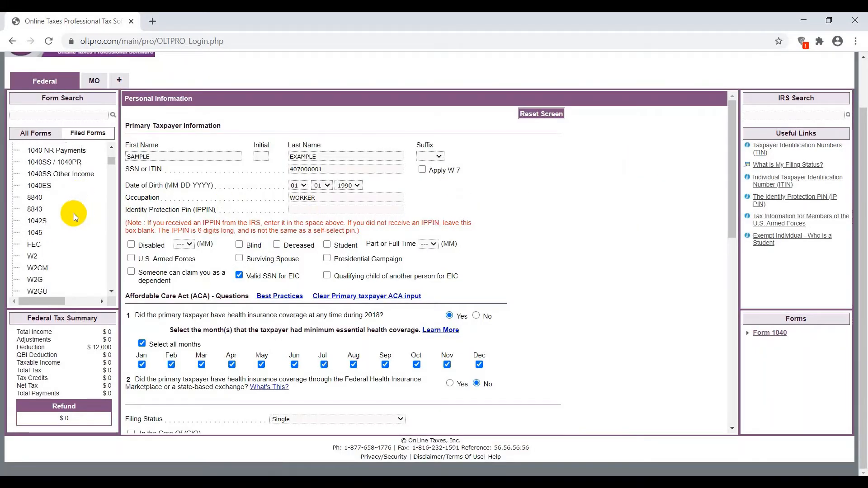
pyautogui.click(32, 256)
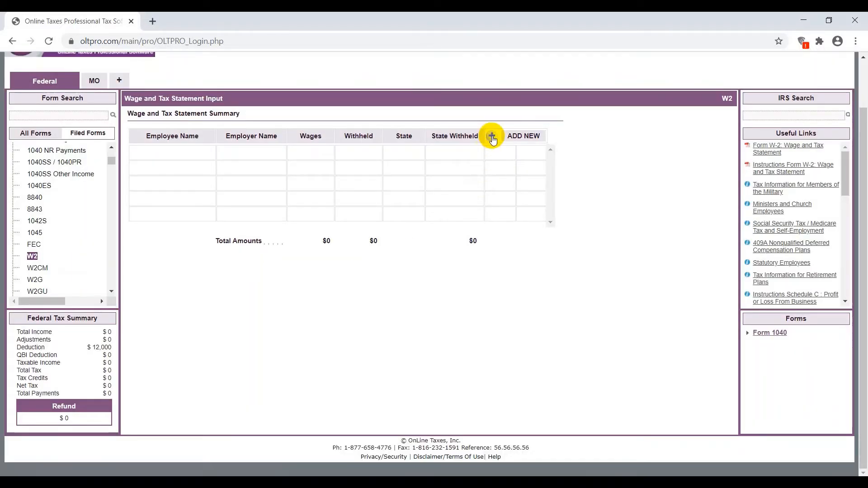
pyautogui.click(492, 136)
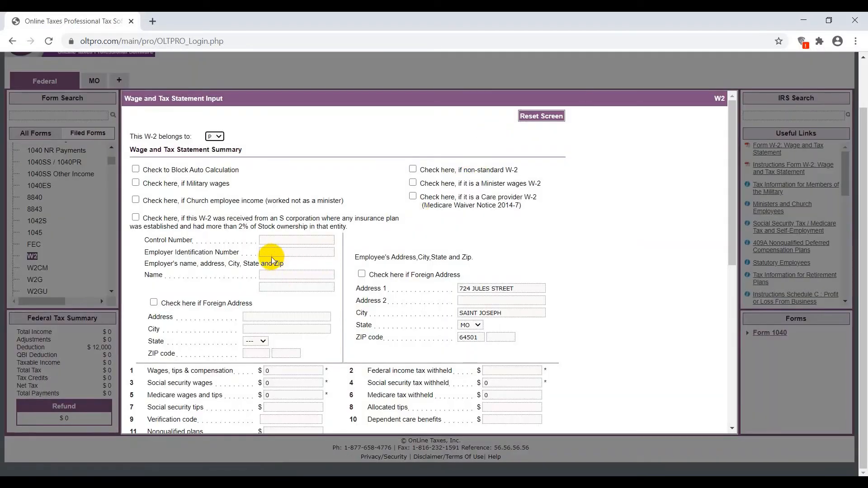
pyautogui.click(272, 252)
pyautogui.write('471234567')
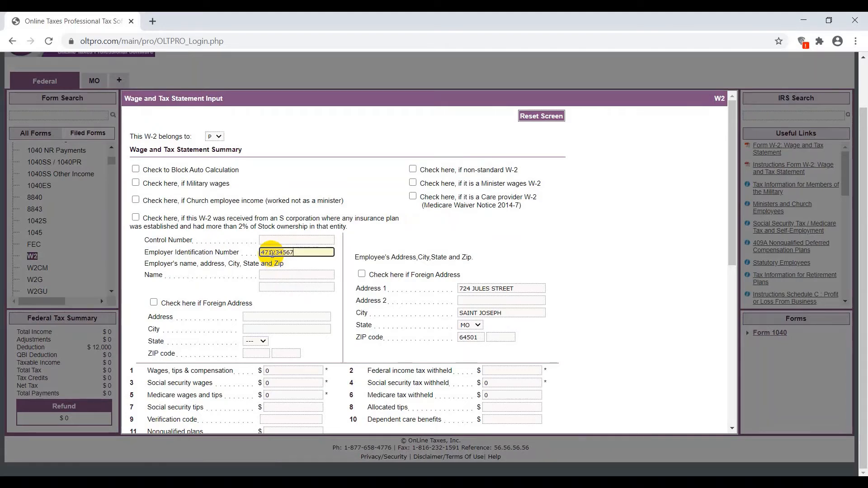
pyautogui.press('Tab')
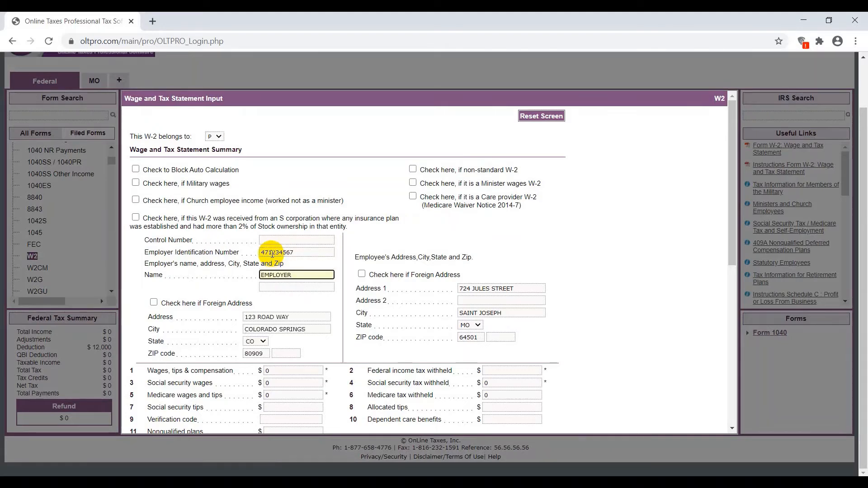
# - Set the W-2's wages, tips and compensation to 35000 and the federal income tax withheld to 3500
pyautogui.scroll(-1, 262, 271)
pyautogui.click(273, 313)
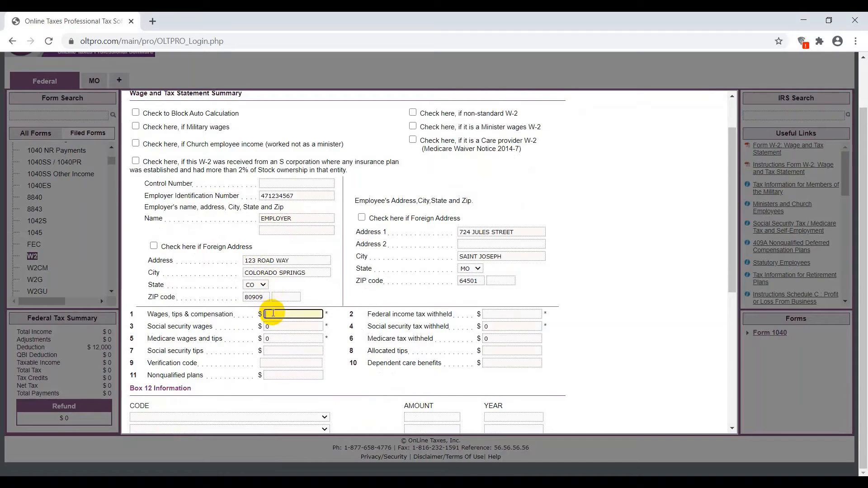
pyautogui.write('35000')
pyautogui.press('Tab')
pyautogui.write('35')
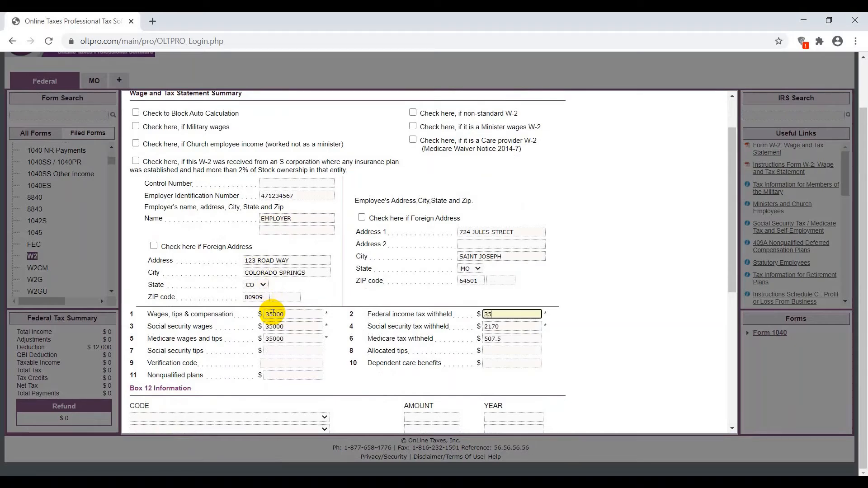
pyautogui.write('00')
pyautogui.press('Tab')
# - Set the first state row in box 15 to MO and enter the employer's state ID number
pyautogui.scroll(-5, 278, 306)
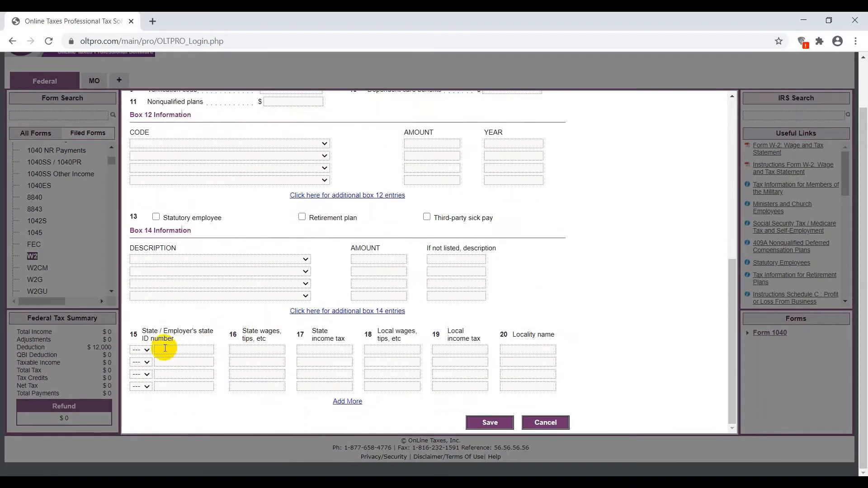
pyautogui.click(138, 350)
pyautogui.write('mo')
pyautogui.press('Return')
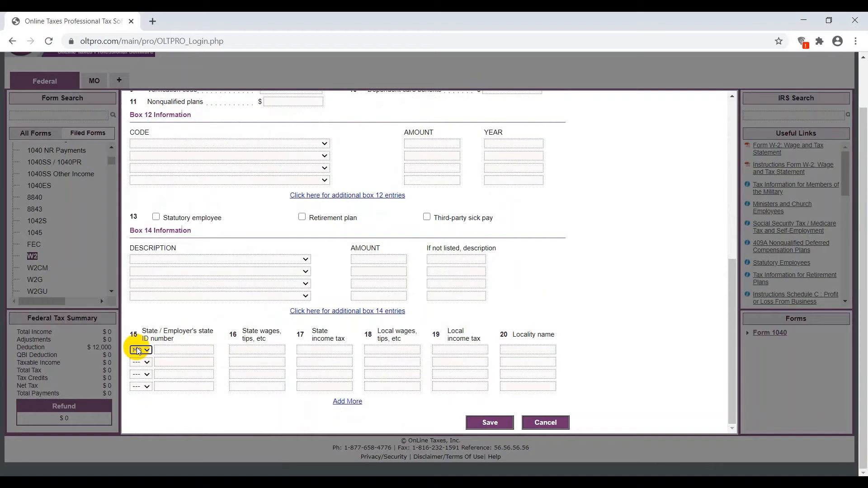
pyautogui.press('Tab')
pyautogui.write('12345678')
pyautogui.press('Tab')
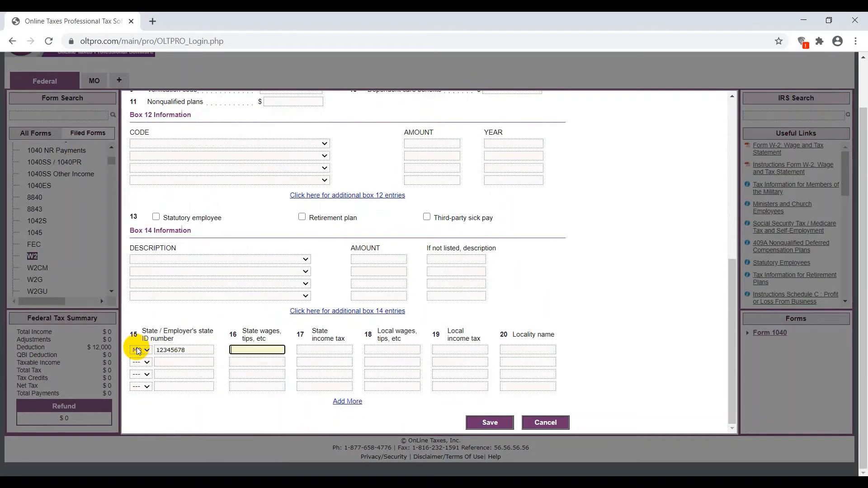
# - Enter state wages of 35000 and state income tax of 1600 in the Missouri row, and save the W-2
pyautogui.write('35000')
pyautogui.press('Tab')
pyautogui.write('1600')
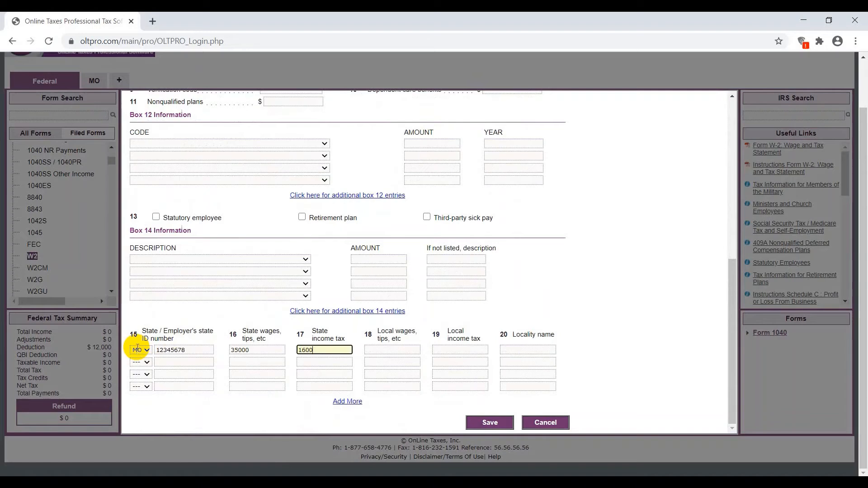
pyautogui.click(482, 425)
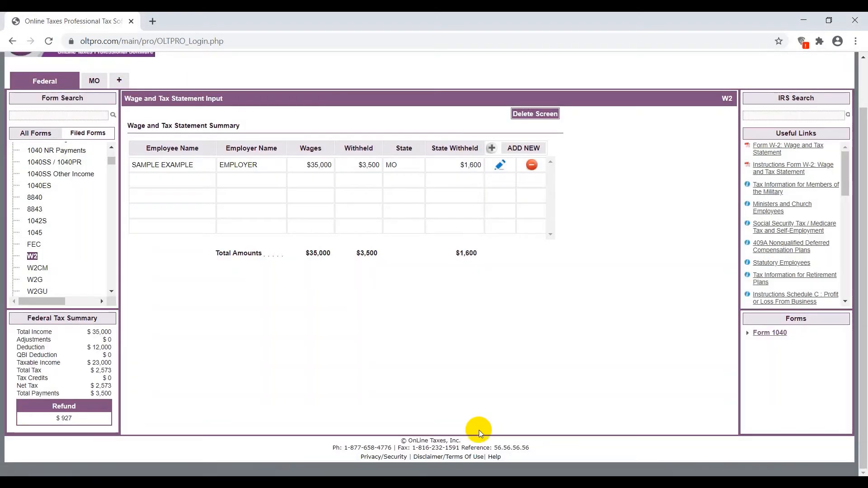
# - Find Form 8879, auto-generate the taxpayer PIN, mark it as entered by the ERO, and save the form
pyautogui.click(85, 117)
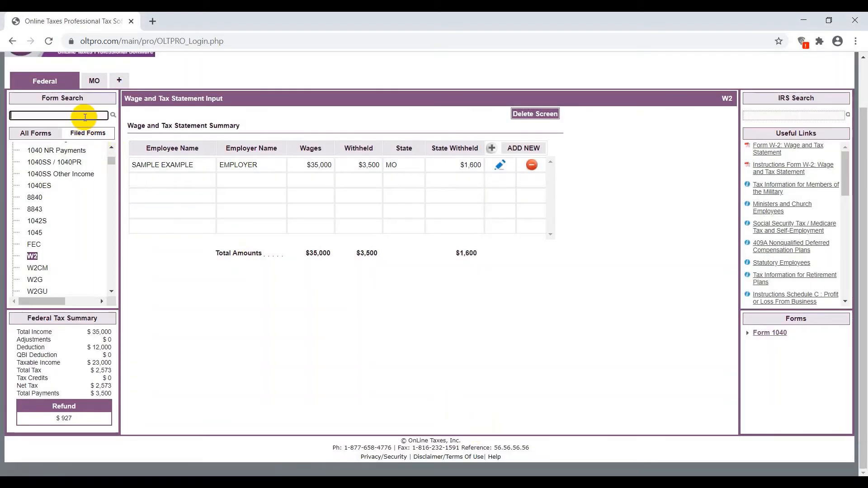
pyautogui.write('8879')
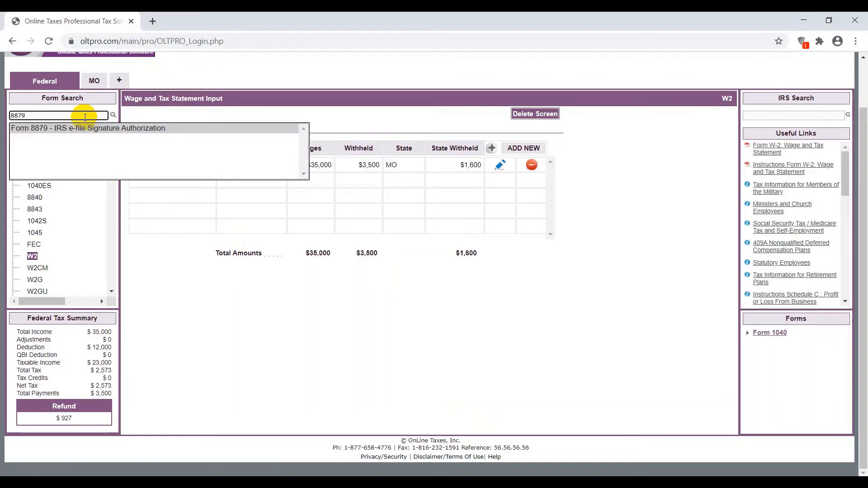
pyautogui.press('Return')
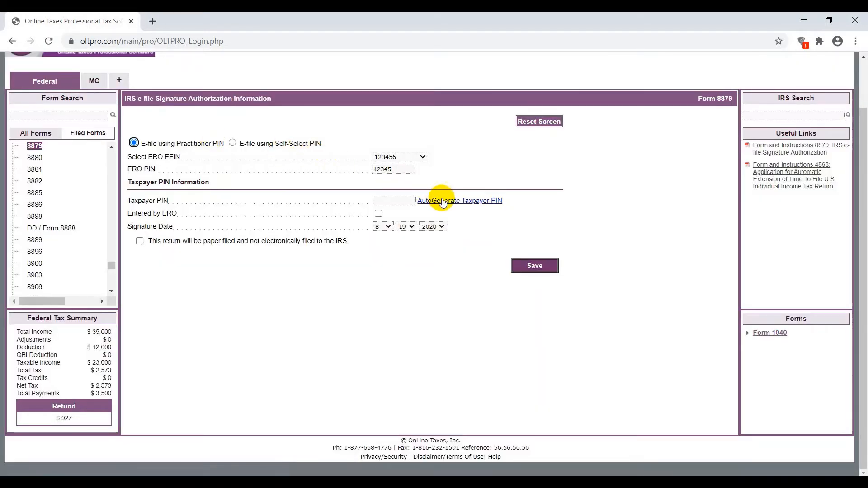
pyautogui.click(442, 201)
pyautogui.click(378, 213)
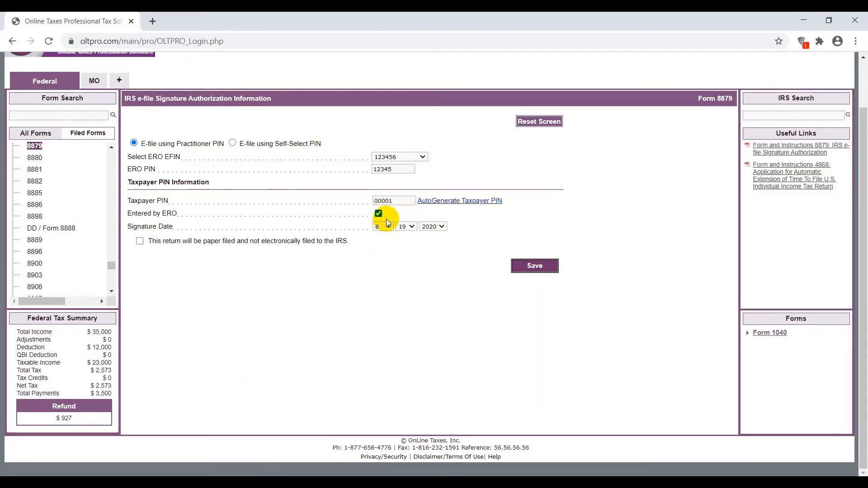
pyautogui.click(531, 267)
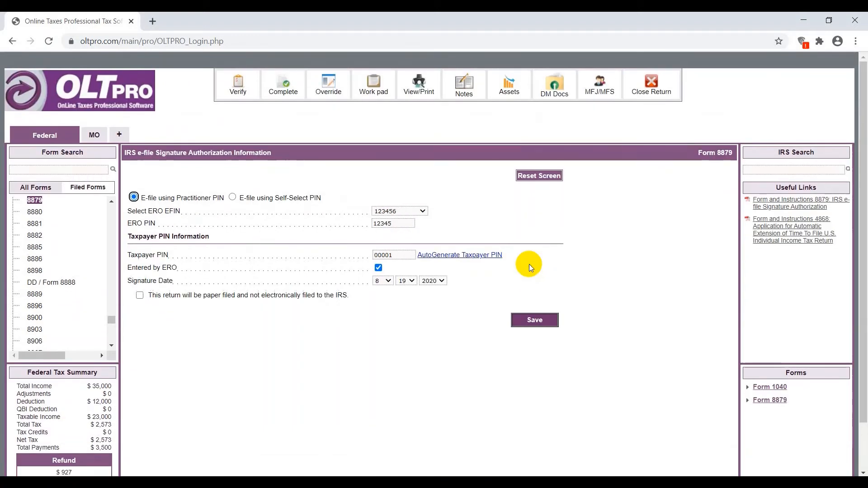
# - Verify the return and review the error messages for both the federal and MO returns
pyautogui.click(238, 86)
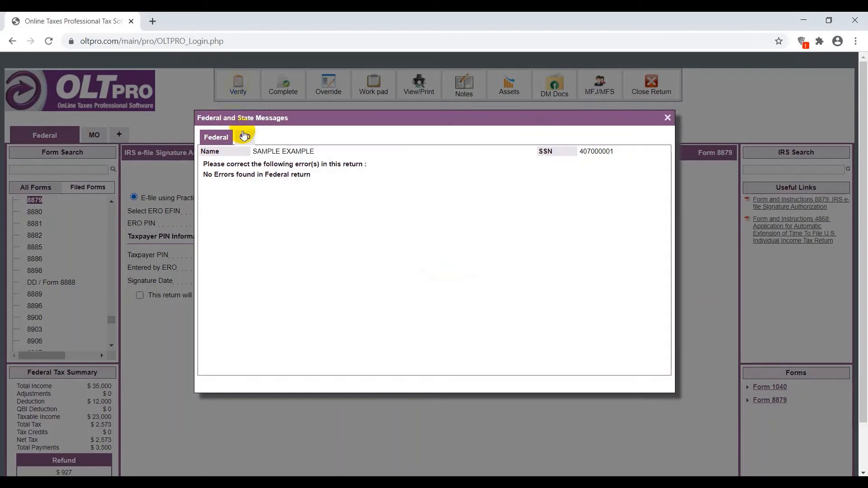
pyautogui.click(246, 138)
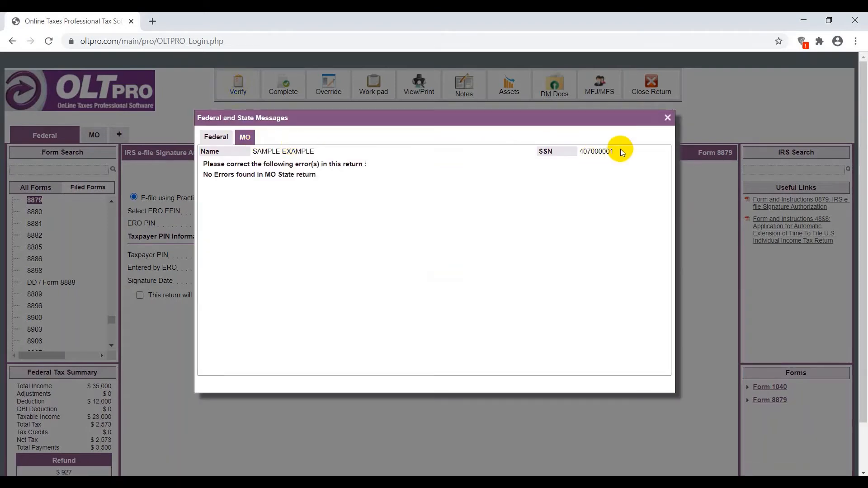
pyautogui.click(668, 118)
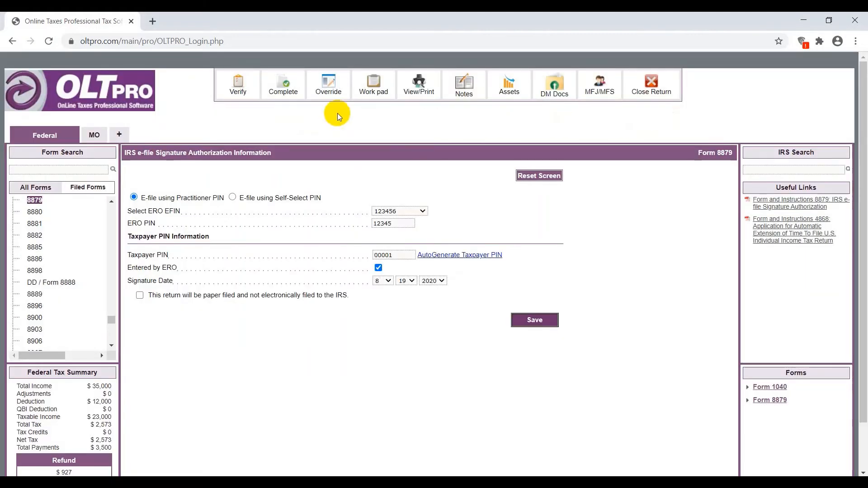
# - Mark the return as completed and reviewed for electronic filing, and save it with a redirect to Manage Returns
pyautogui.click(284, 86)
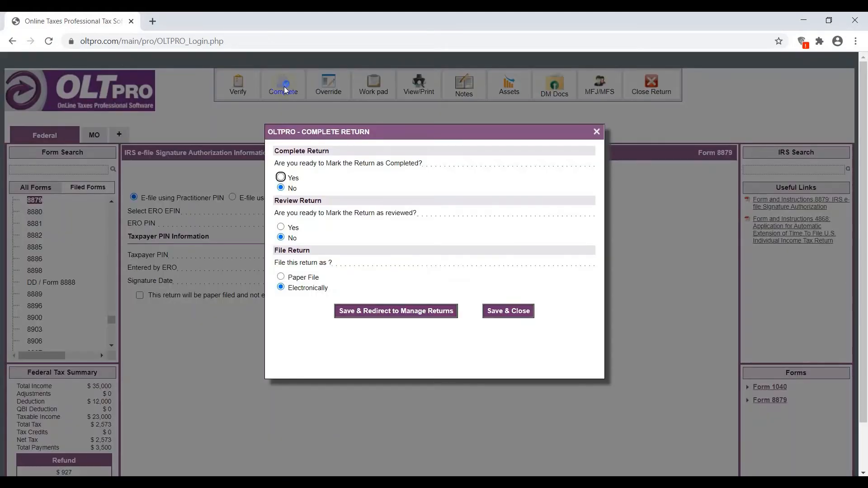
pyautogui.click(281, 177)
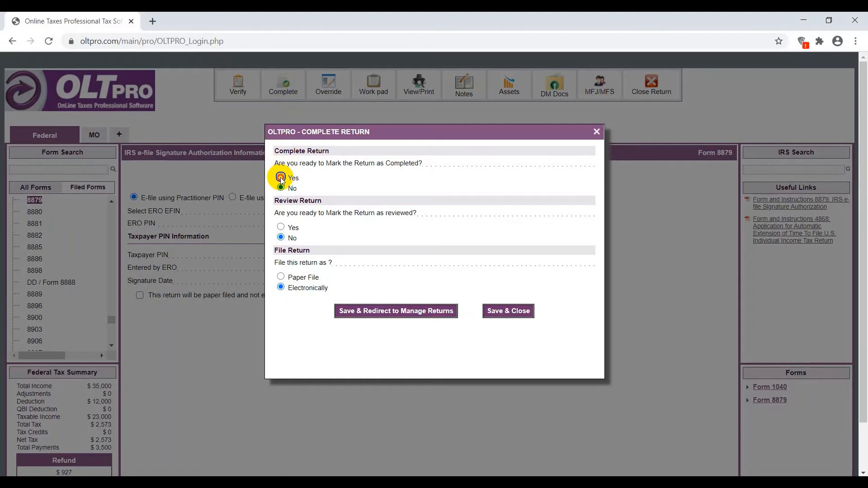
pyautogui.click(281, 227)
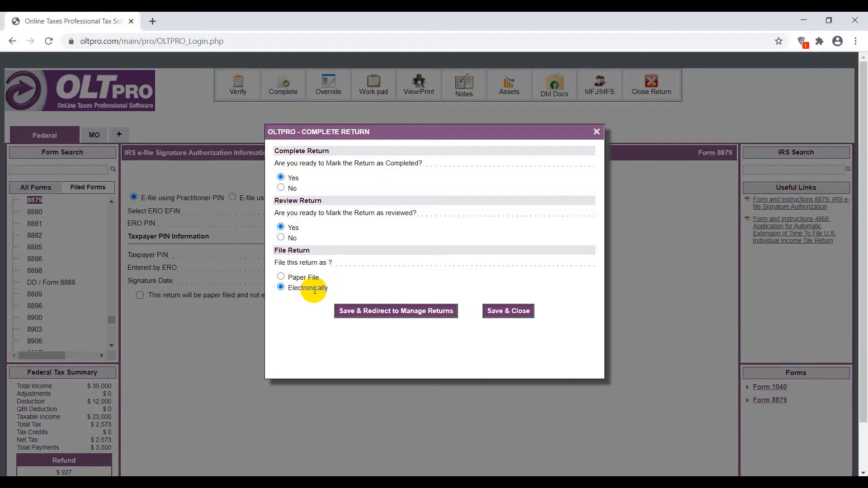
pyautogui.click(373, 313)
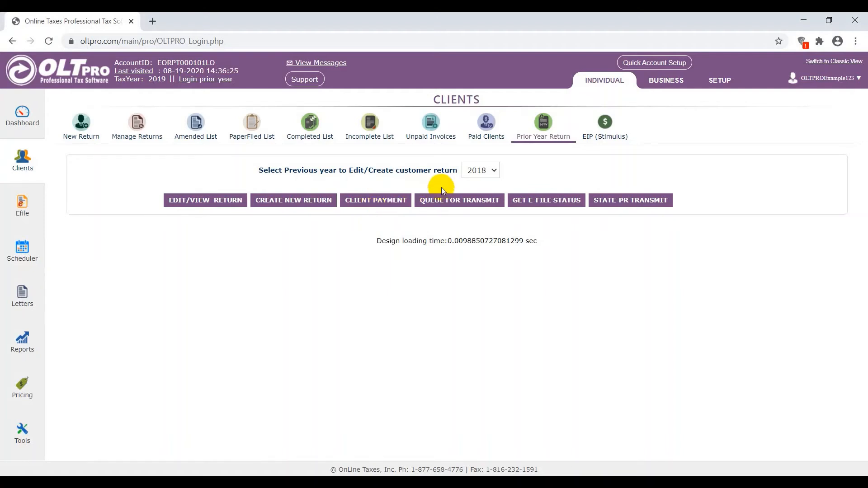
# - Check which prior-year return options are offered for 2016 and 2017, and set the year back to 2018
pyautogui.click(492, 171)
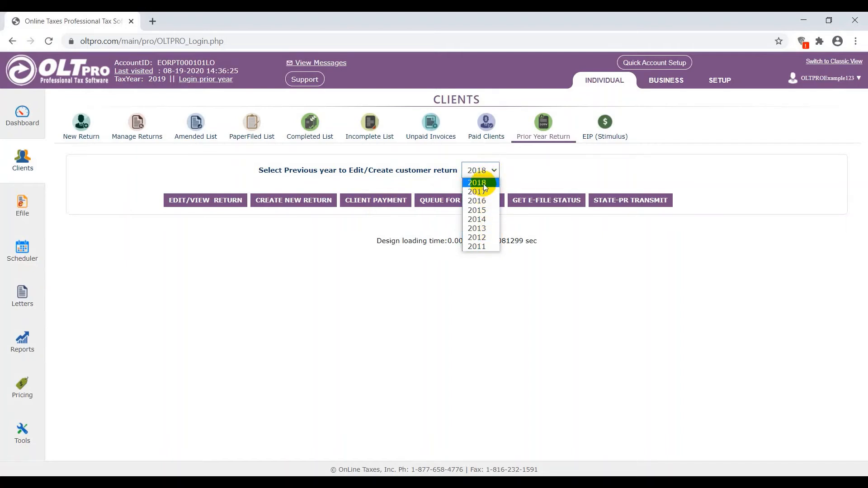
pyautogui.click(484, 200)
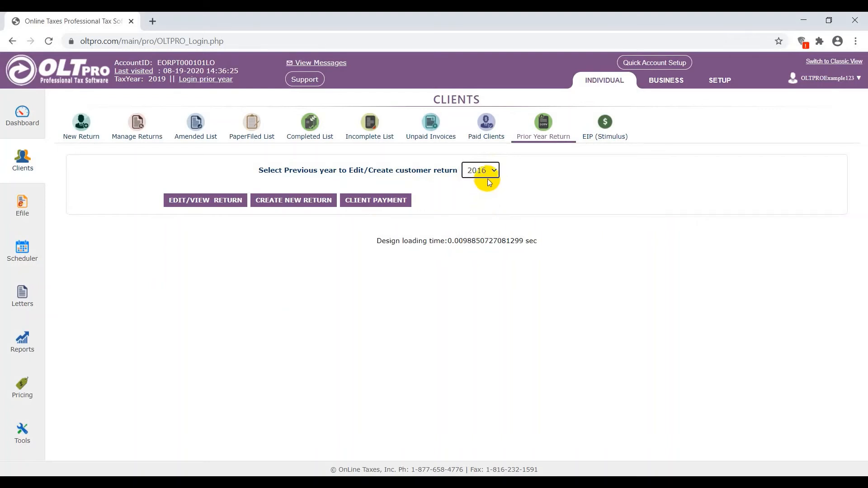
pyautogui.click(494, 175)
pyautogui.click(490, 190)
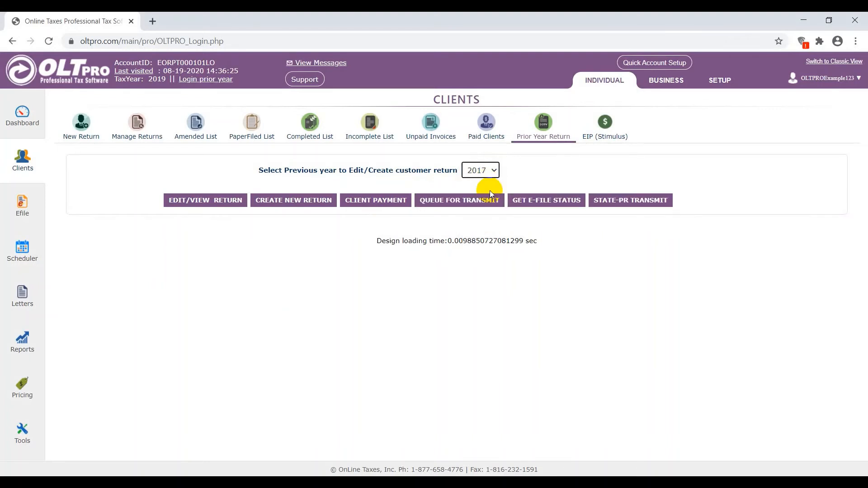
pyautogui.click(489, 170)
pyautogui.click(489, 183)
# - Open the 2018 client payment for the first listed client and charge $100 for federal and $25 for Missouri
pyautogui.click(376, 203)
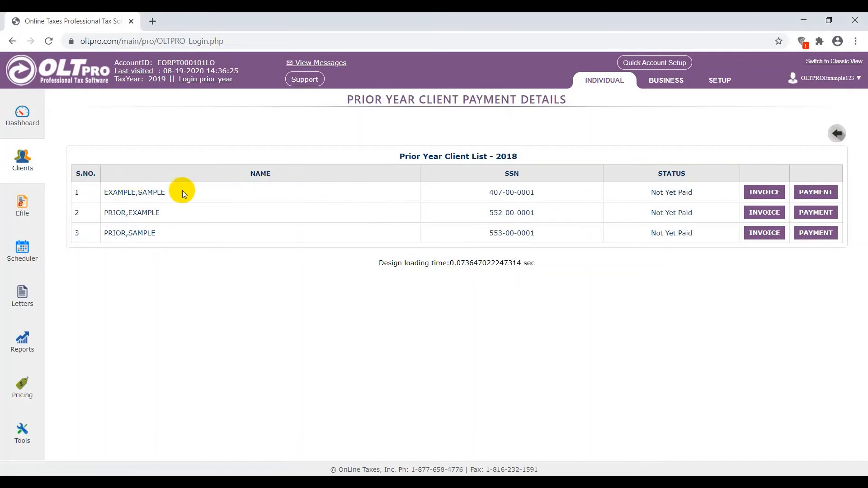
pyautogui.click(815, 192)
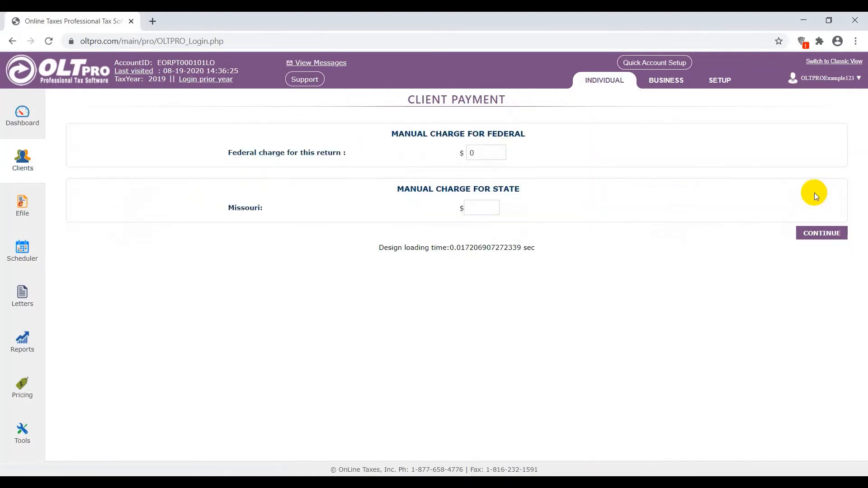
pyautogui.doubleClick(494, 154)
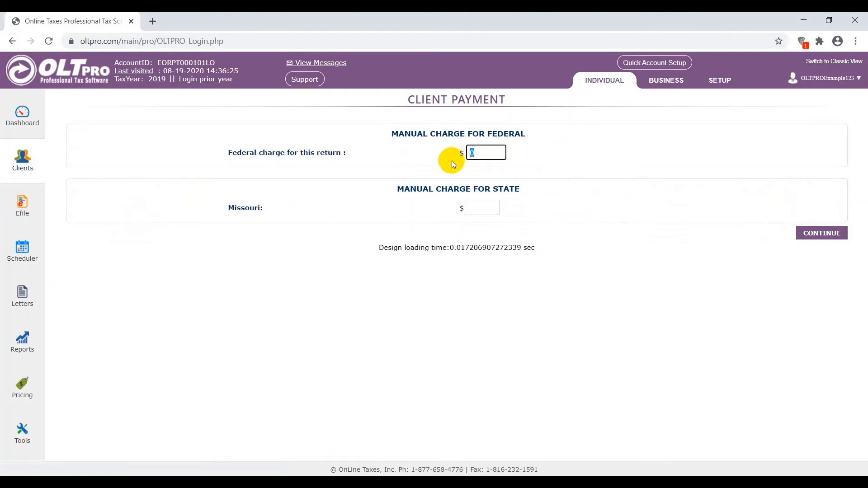
pyautogui.write('100')
pyautogui.press('Tab')
pyautogui.write('25')
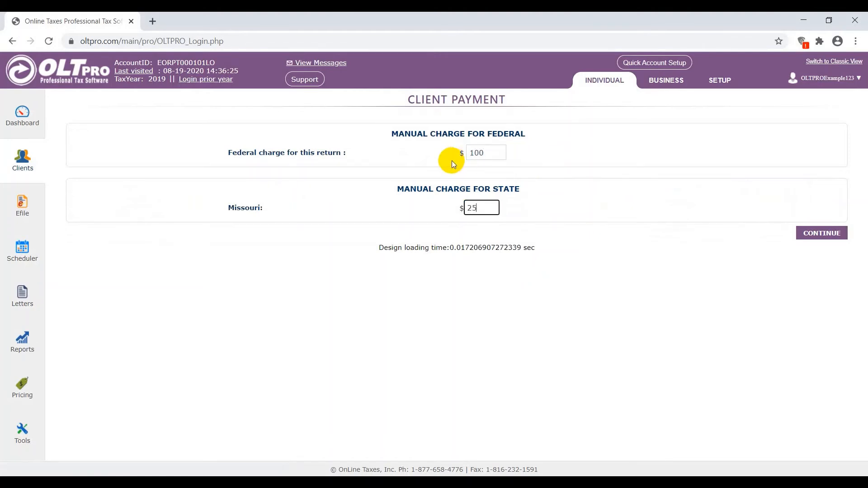
pyautogui.click(824, 233)
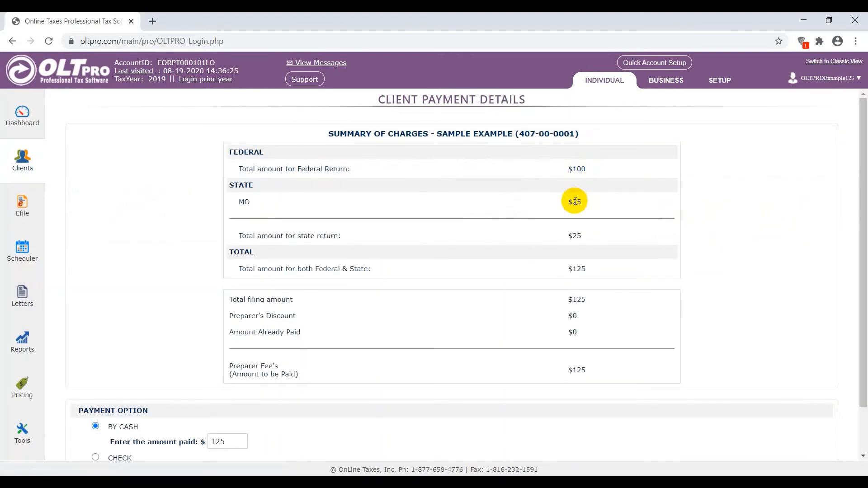
# - Save the client's payment of $125 by cash and return to the prior-year return options
pyautogui.scroll(-1, 574, 243)
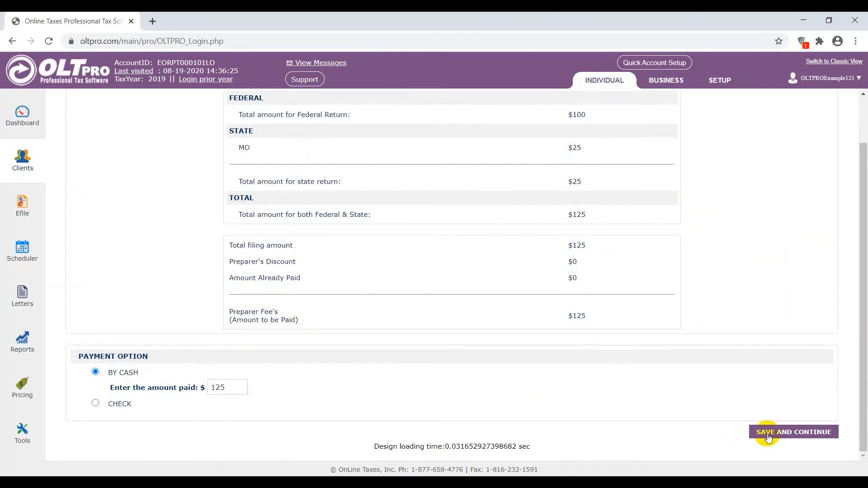
pyautogui.click(791, 435)
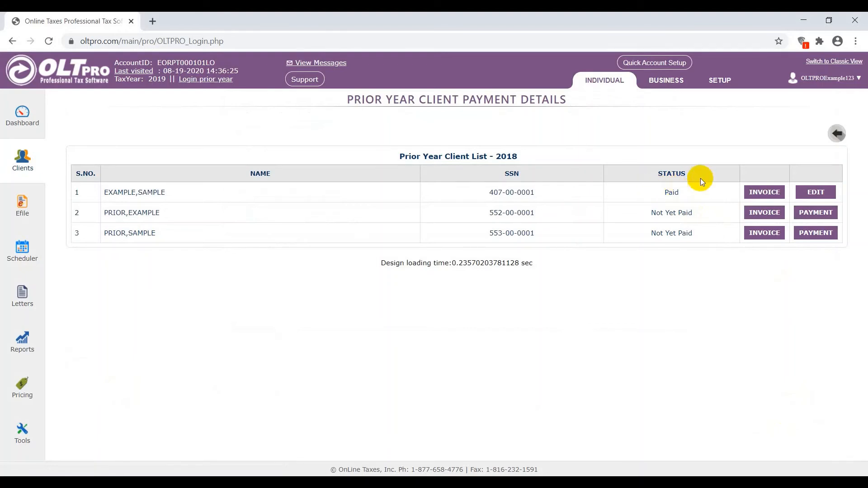
pyautogui.click(838, 135)
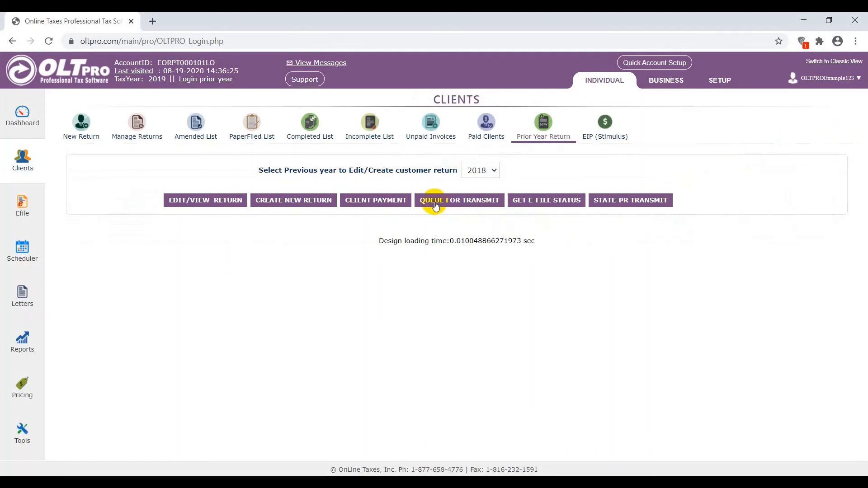
# - Transmit the queued client's 2018 return with the federal 1040 e-file and MO as the state piggyback, and return to the prior-year options
pyautogui.click(469, 203)
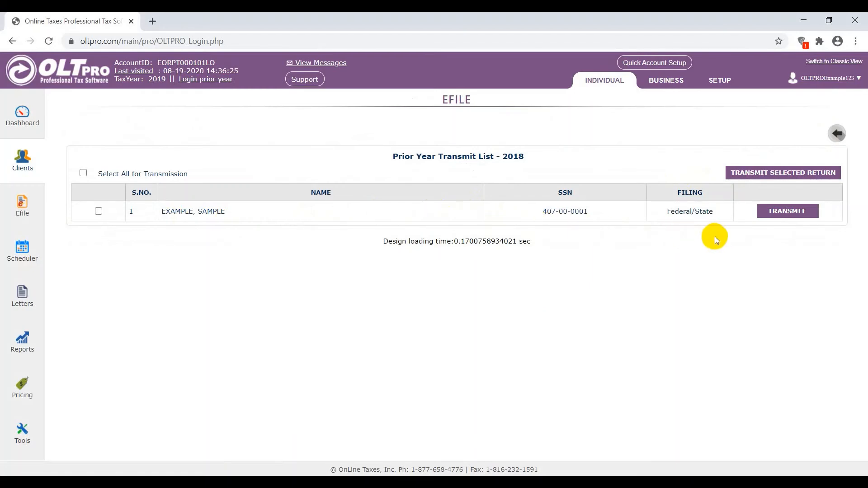
pyautogui.click(788, 213)
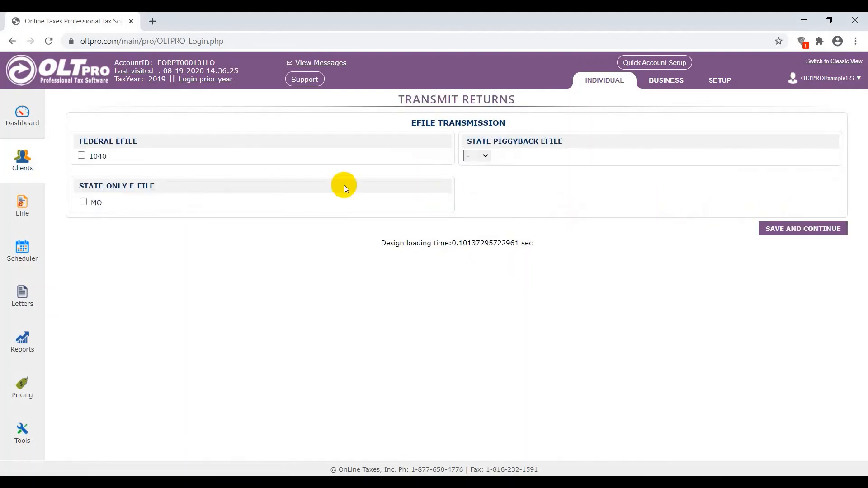
pyautogui.click(82, 156)
pyautogui.click(471, 158)
pyautogui.click(474, 178)
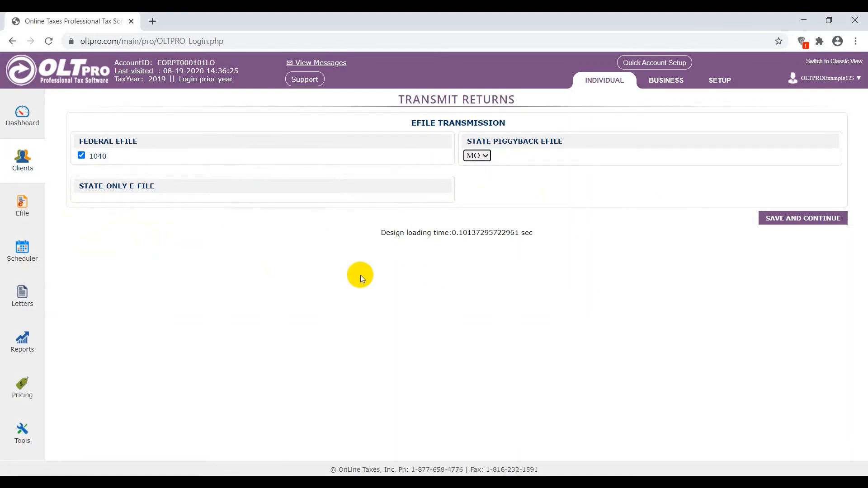
pyautogui.click(794, 221)
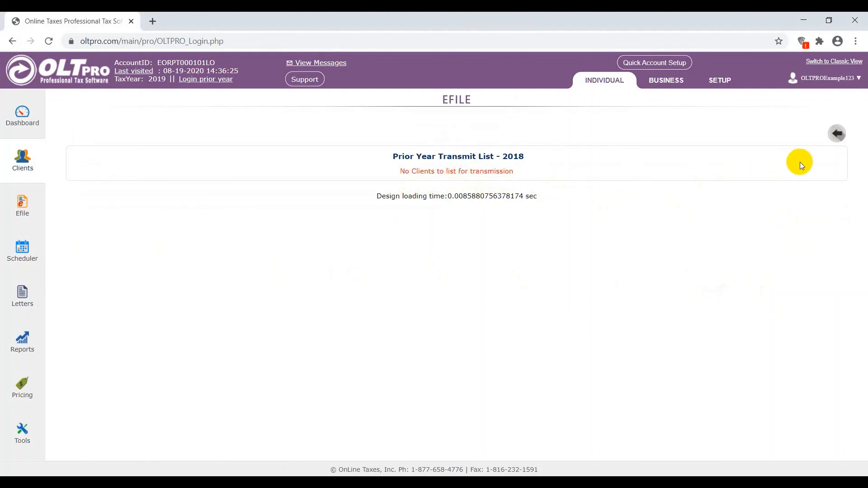
pyautogui.click(838, 135)
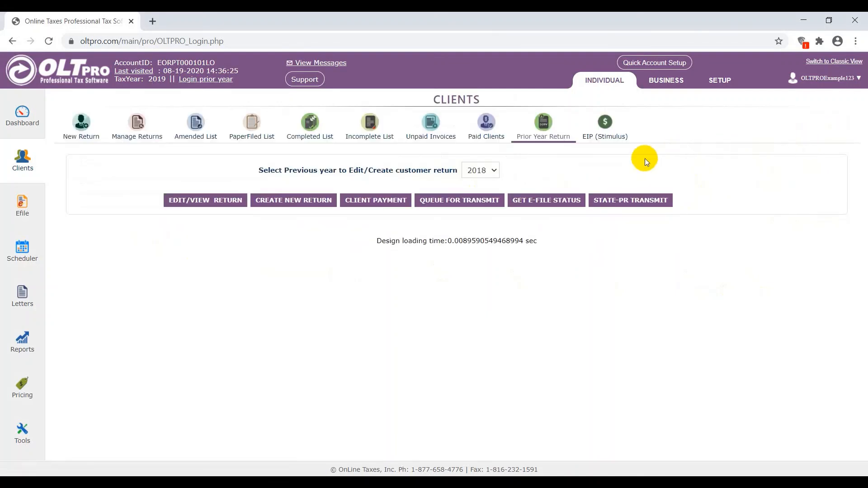
# - Check the e-file status list for all queued 2018 returns and return to the prior-year options
pyautogui.click(532, 204)
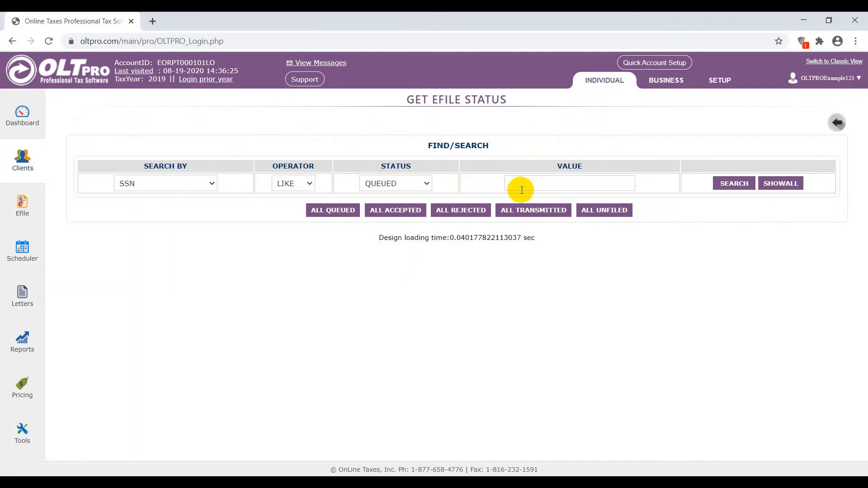
pyautogui.click(343, 212)
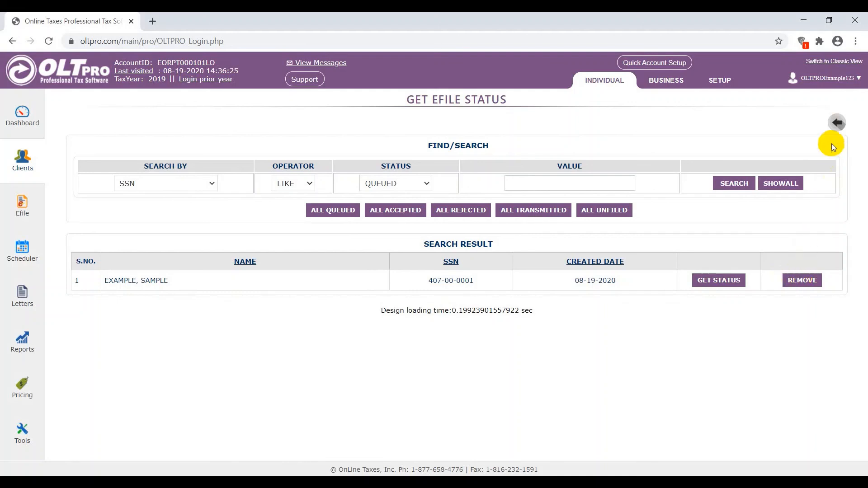
pyautogui.click(836, 123)
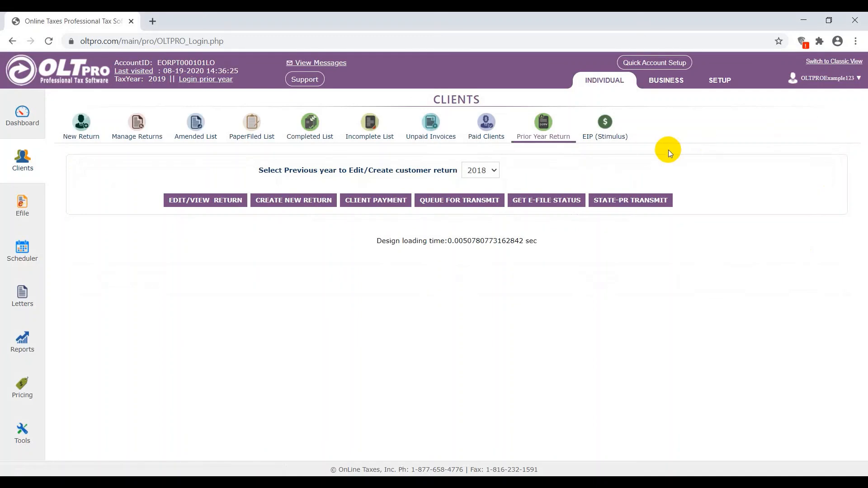
# - Open the 2018 prior-year client list for editing or viewing returns
pyautogui.click(198, 202)
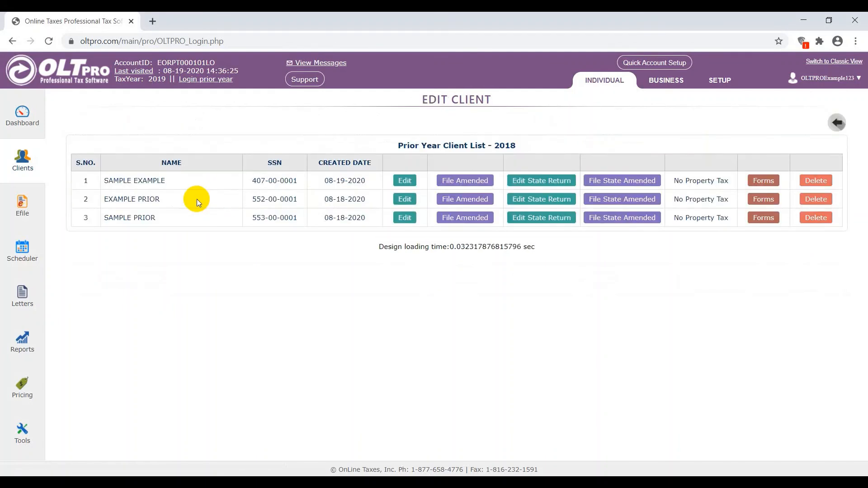